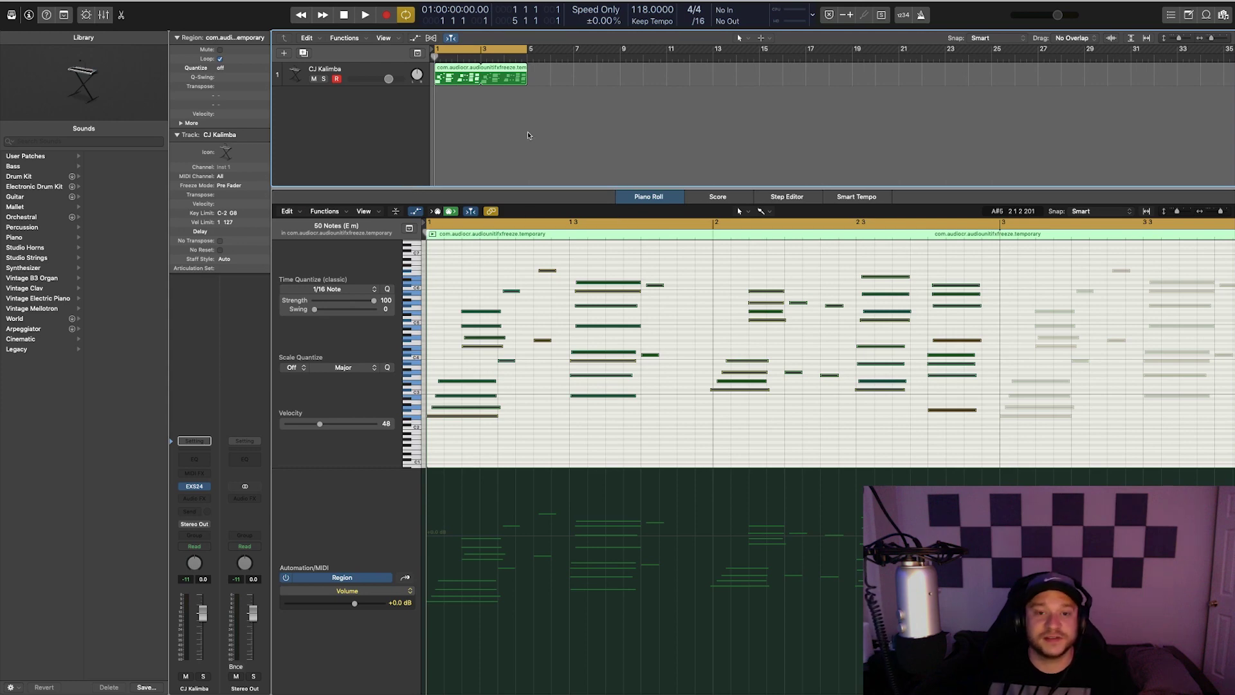
Play the Kalimba melody, then insert a stereo Scanner Vibrato on its channel.
key("space")
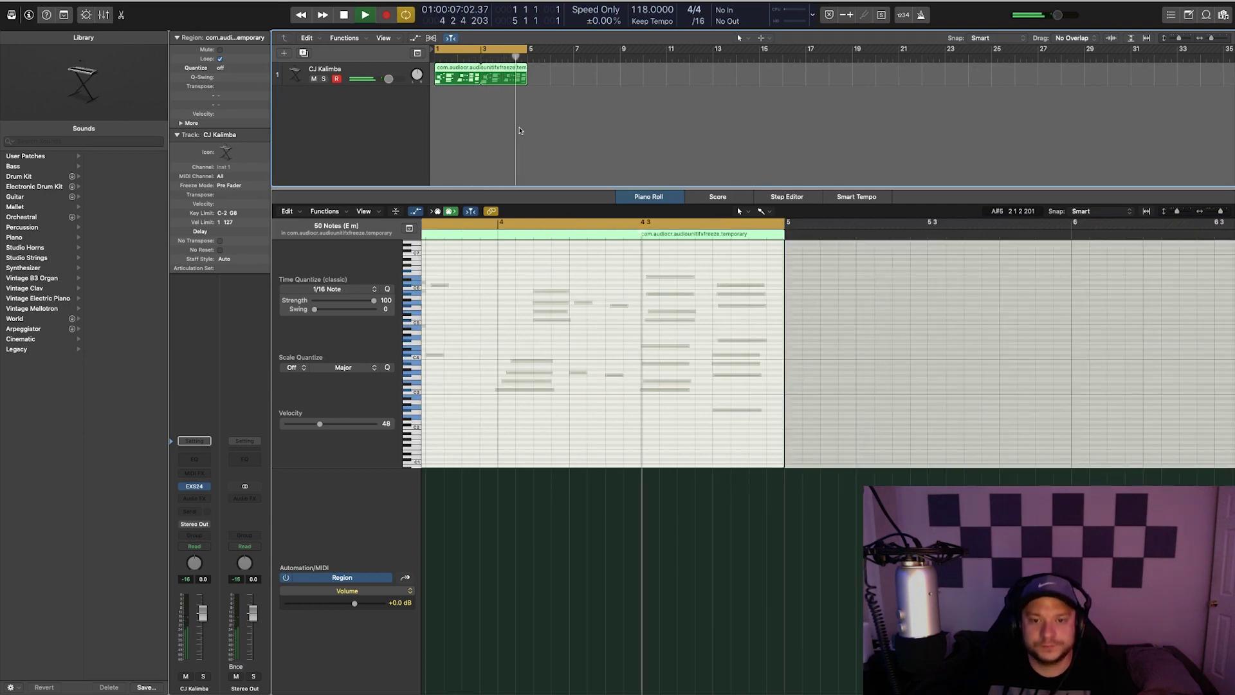
key("space")
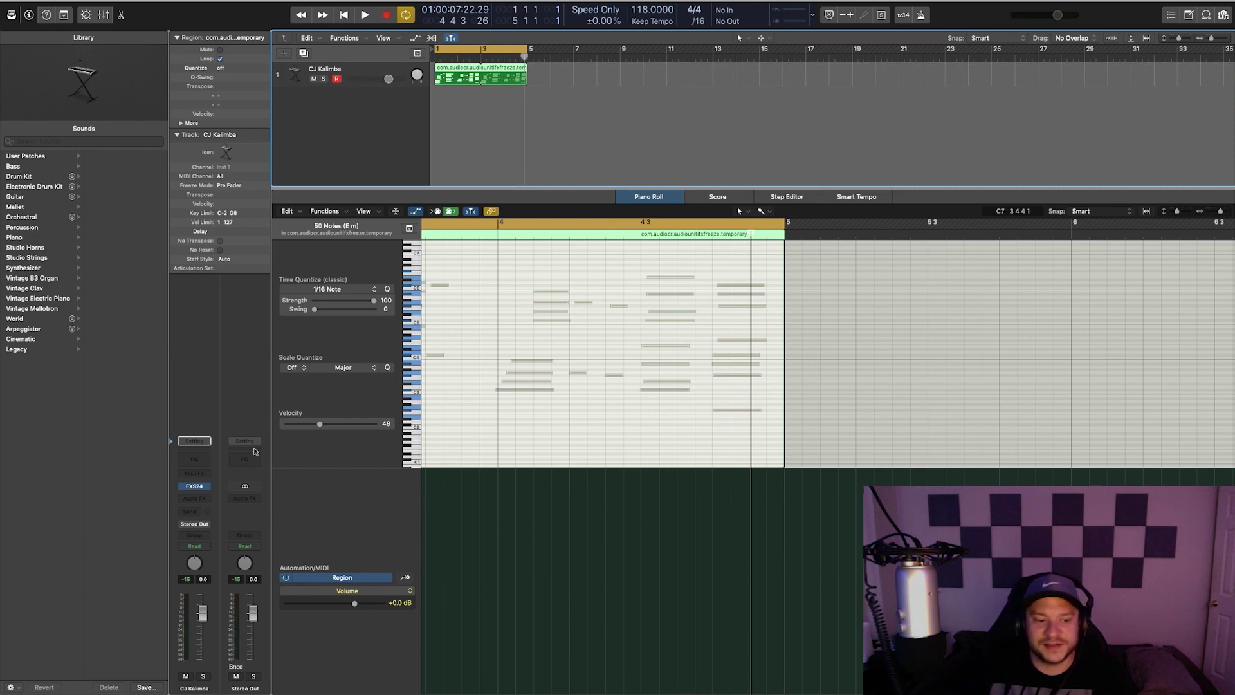
left_click(207, 501)
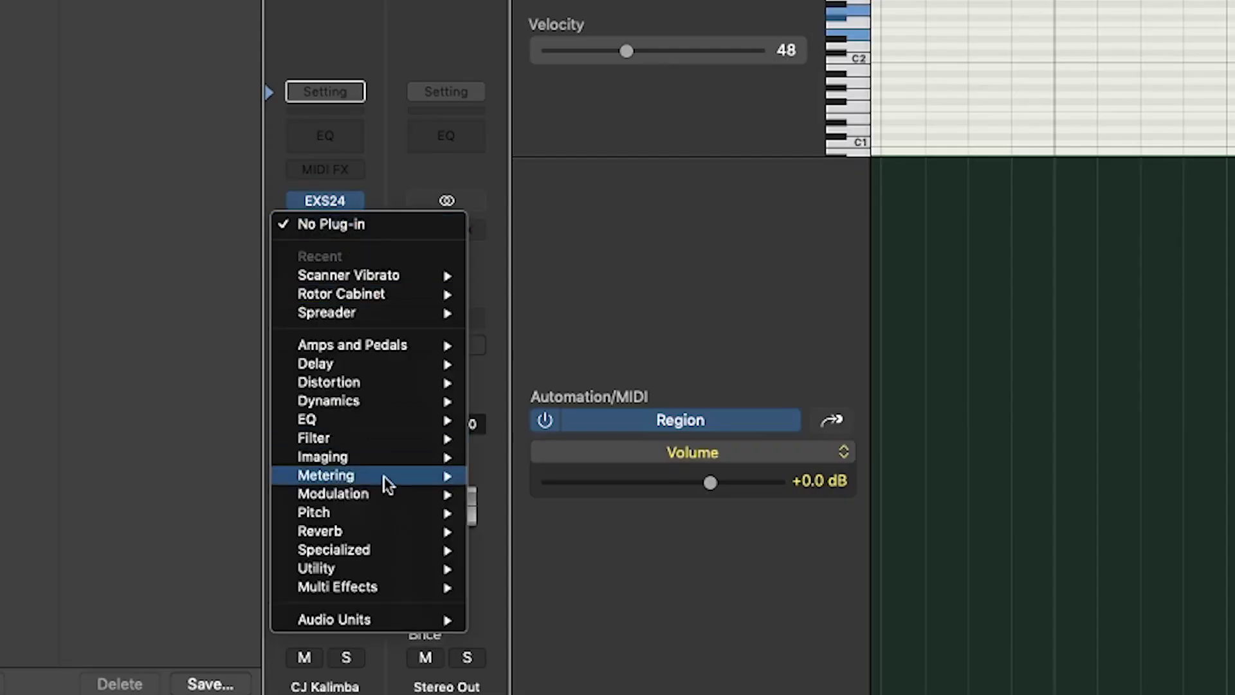
mouse_move(216, 610)
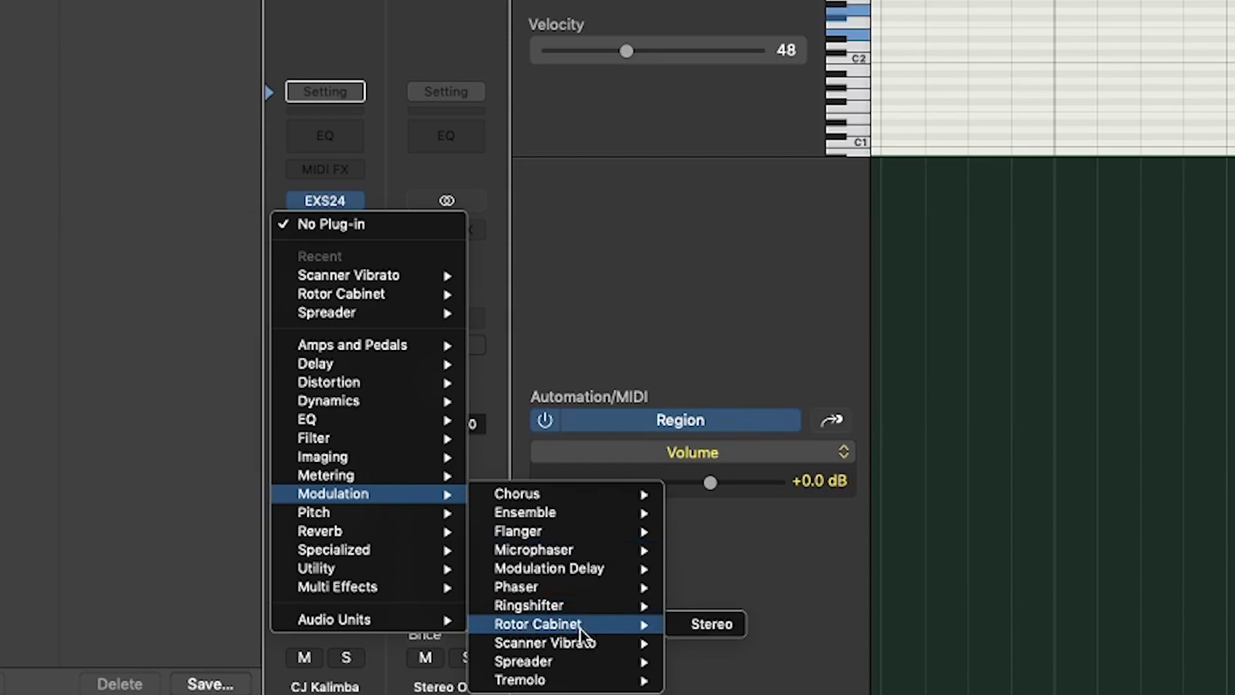
mouse_move(580, 645)
left_click(694, 645)
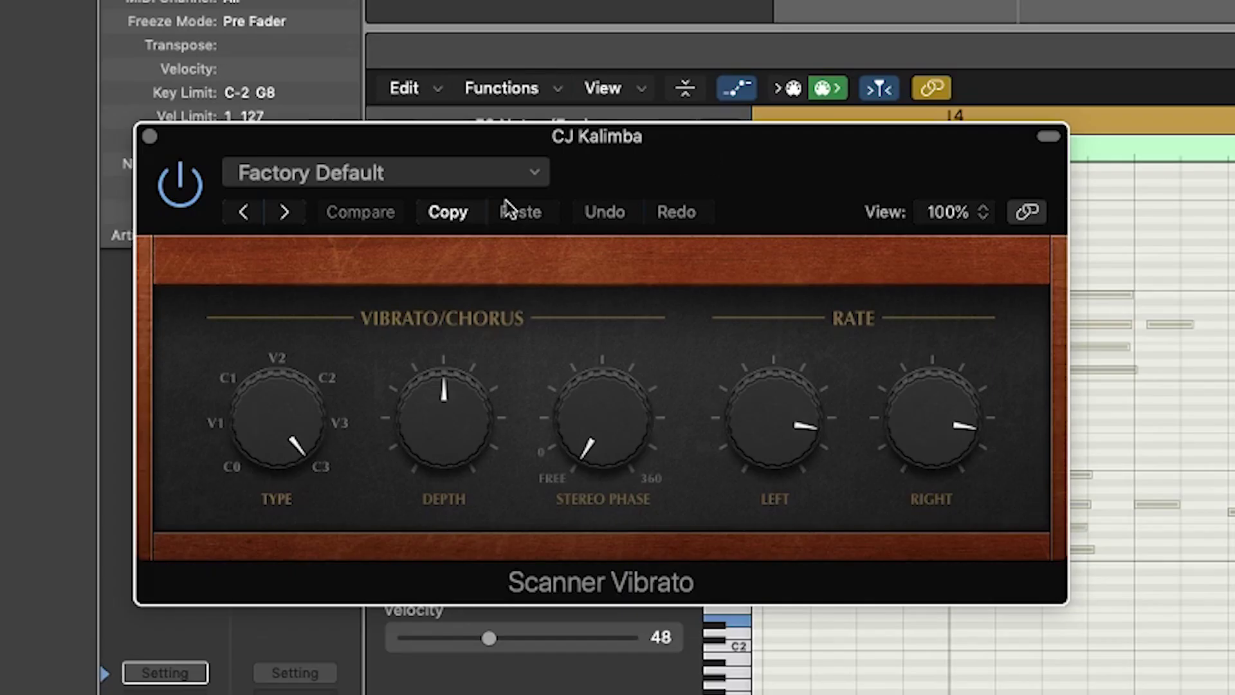
Try Blur Vibrato with stereo phase 180 and left rate 5.55, then settle on Enhance Electric Piano.
left_click(284, 213)
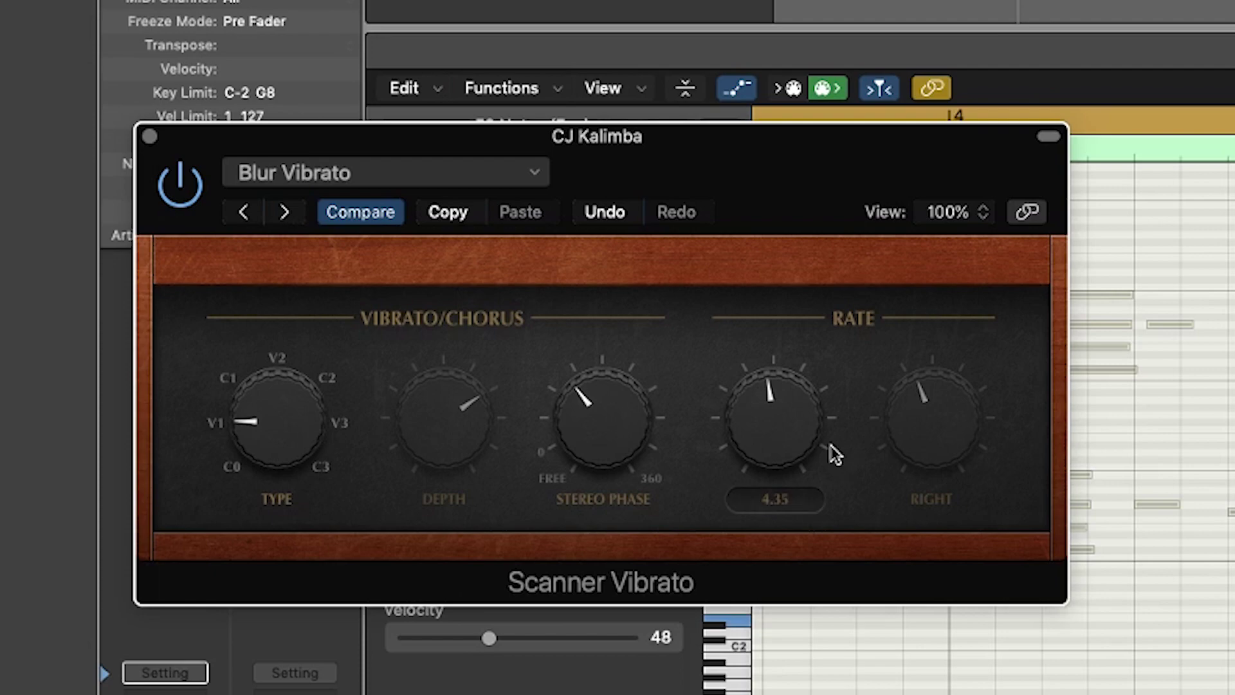
key("space")
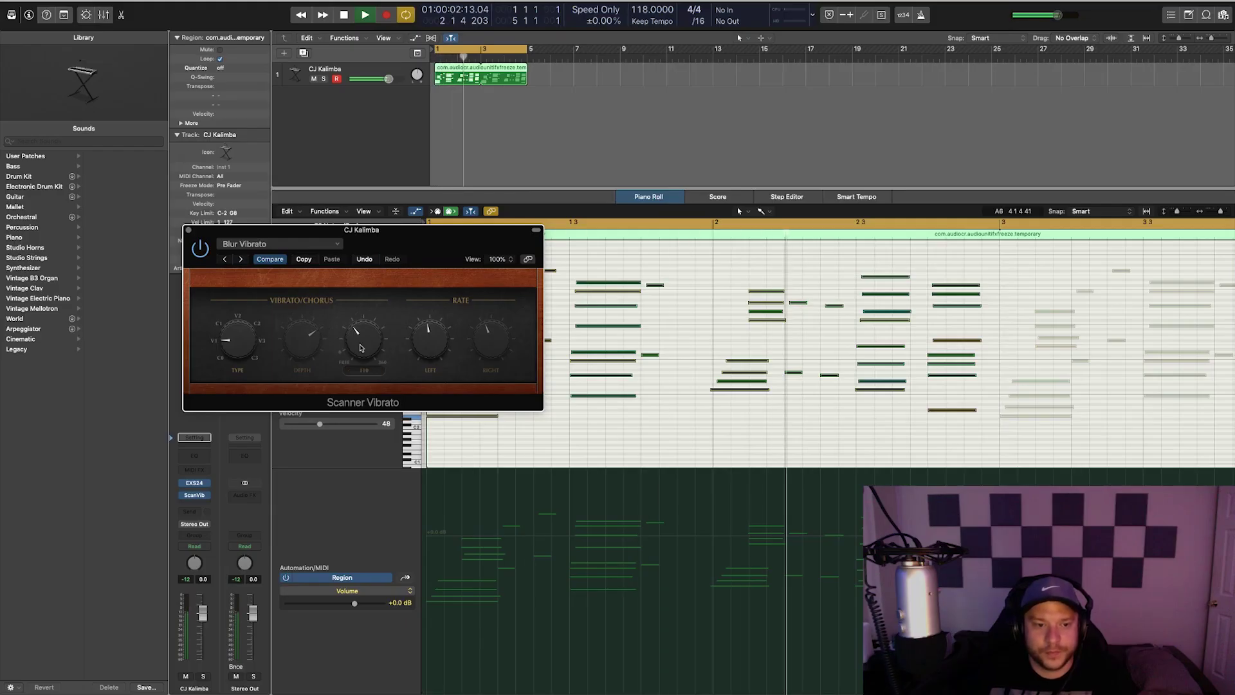
left_click_drag(362, 332, 361, 319)
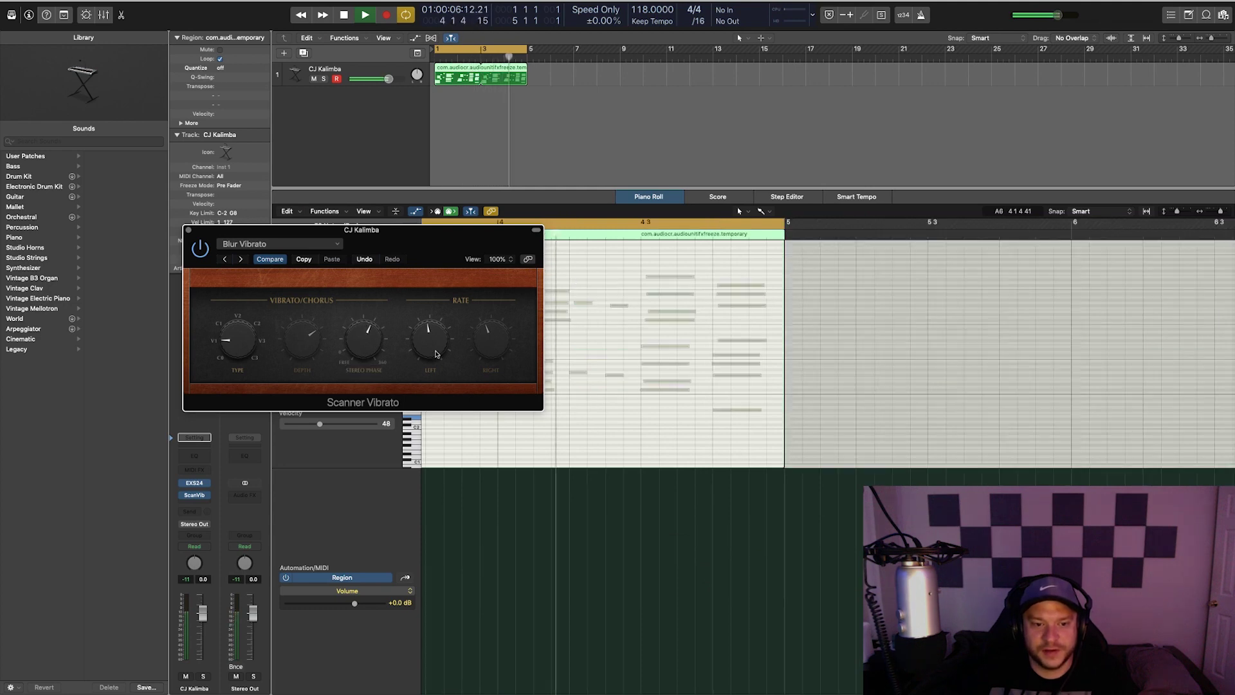
mouse_move(418, 350)
left_click_drag(418, 351, 417, 324)
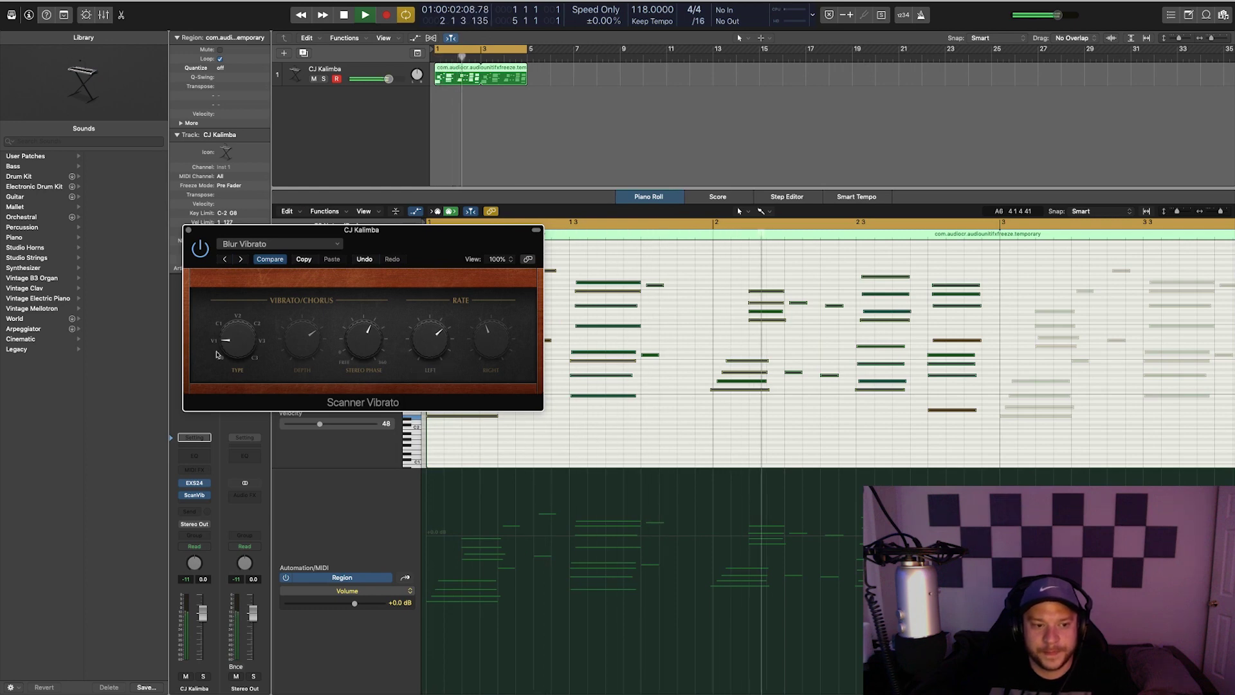
left_click(240, 259)
left_click(241, 259)
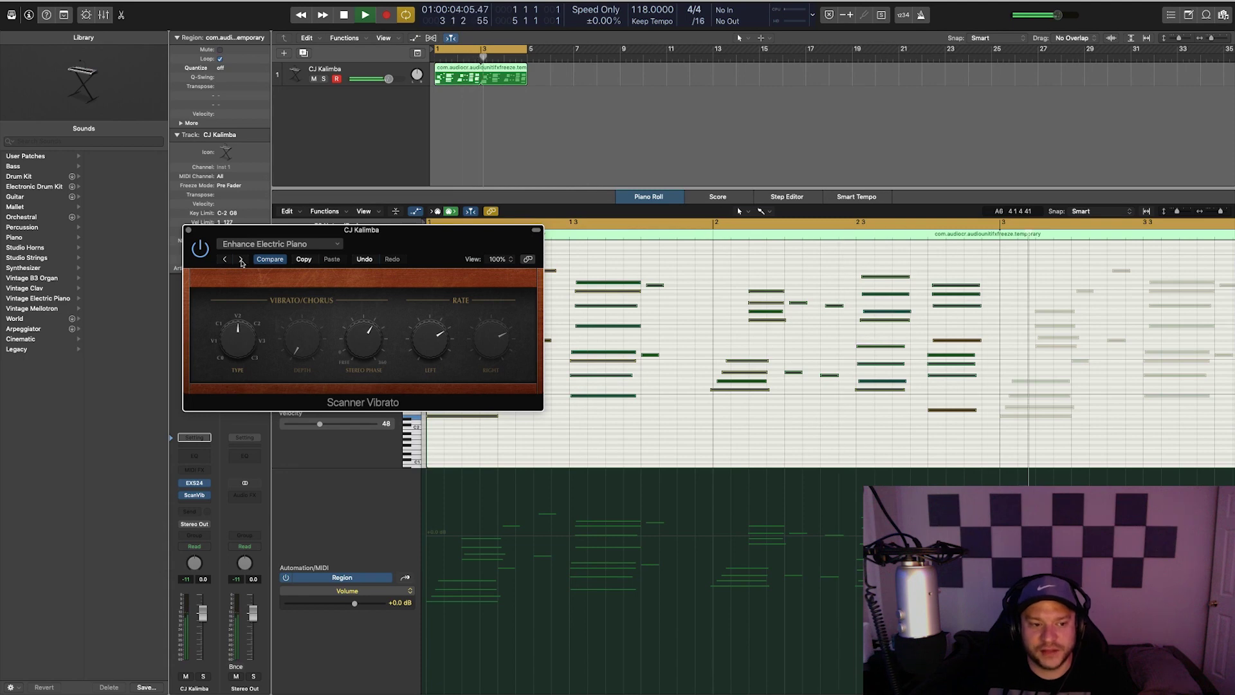
left_click(241, 259)
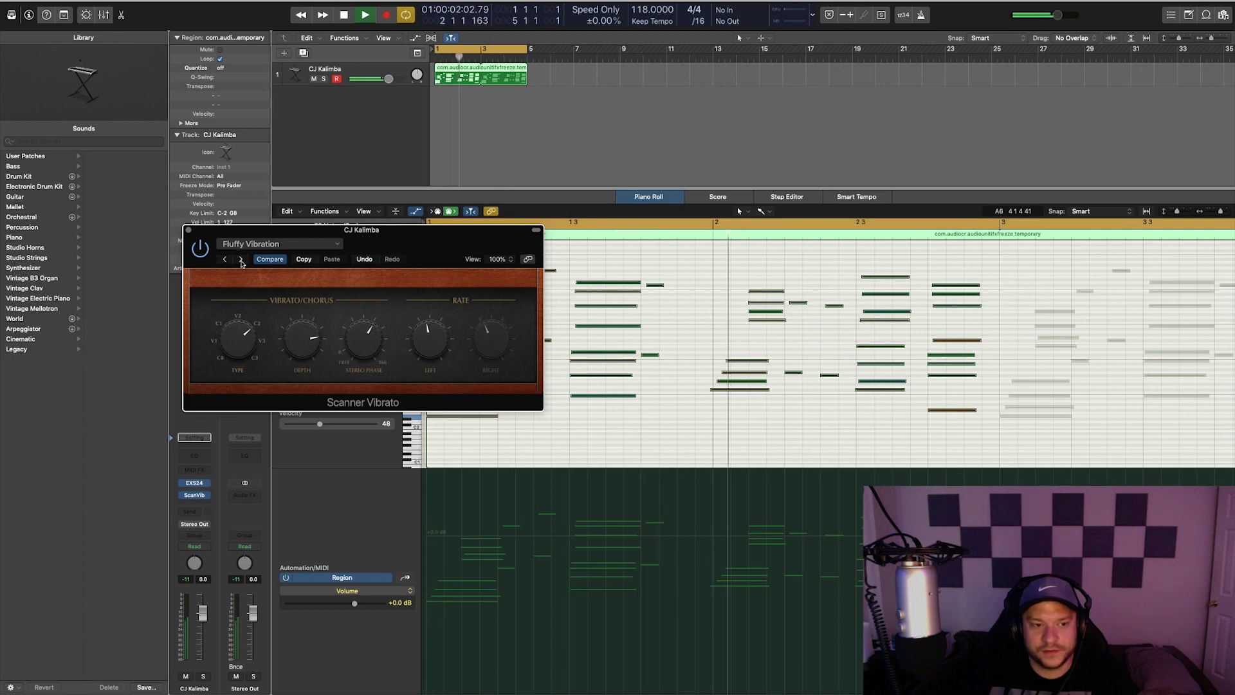
left_click(241, 259)
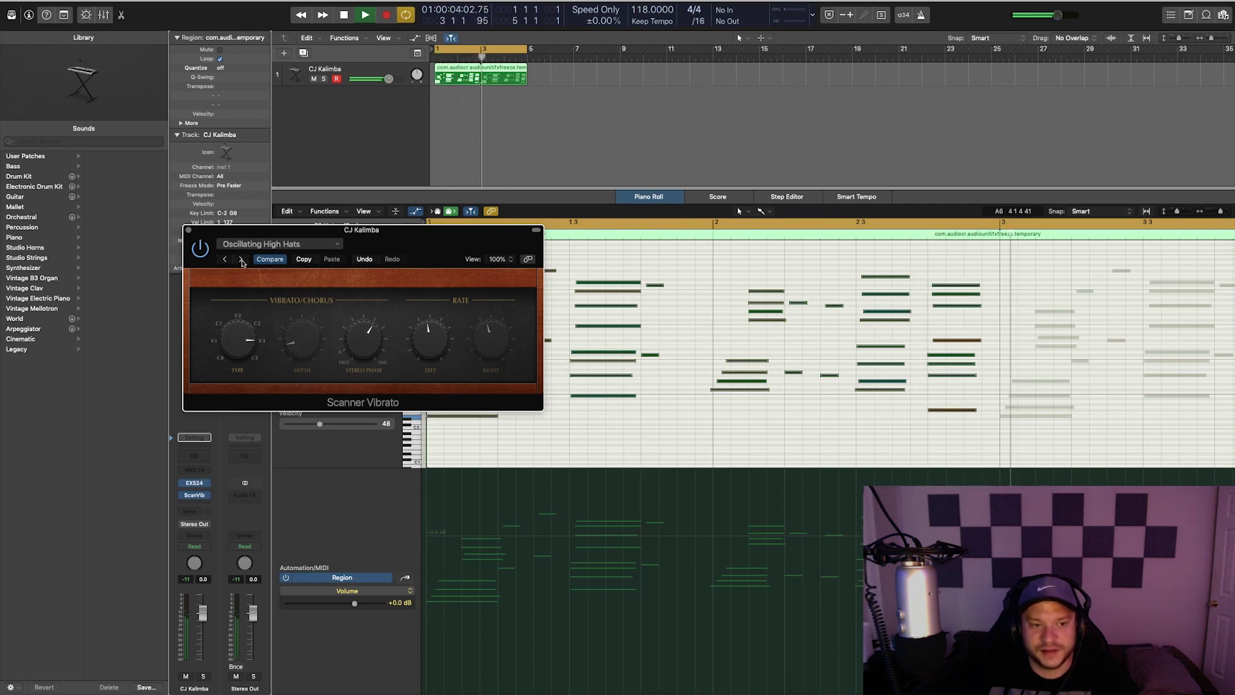
left_click(241, 259)
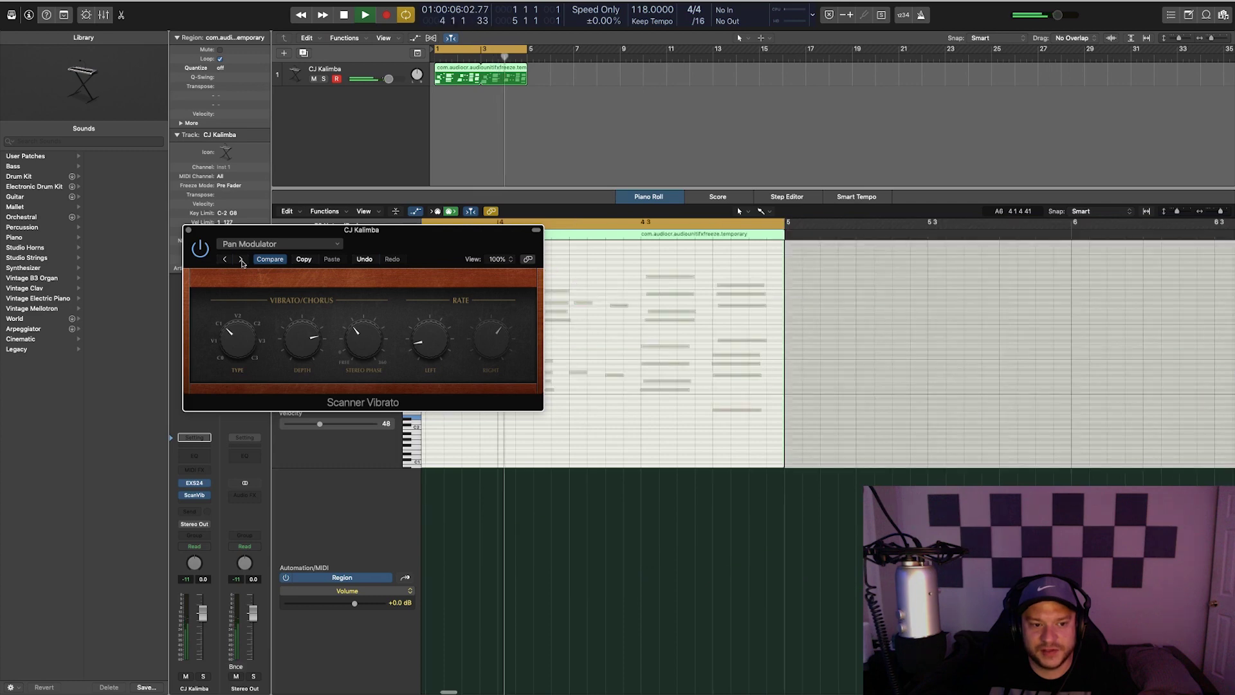
left_click(241, 259)
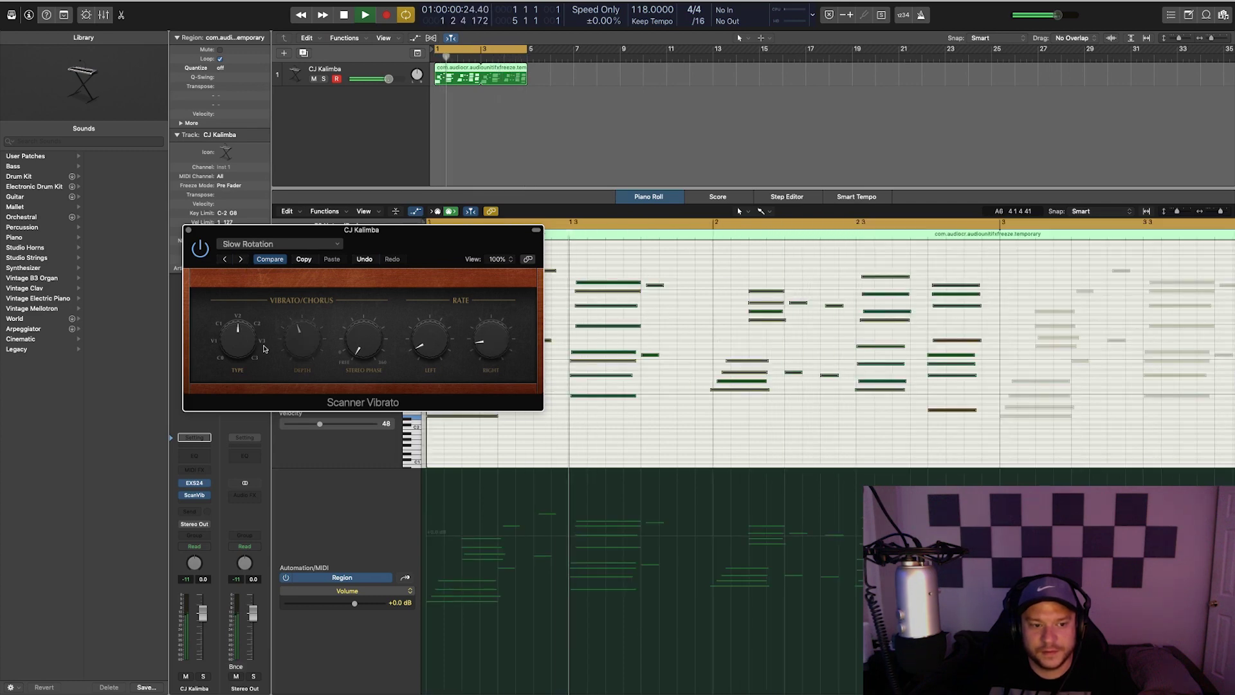
left_click(241, 259)
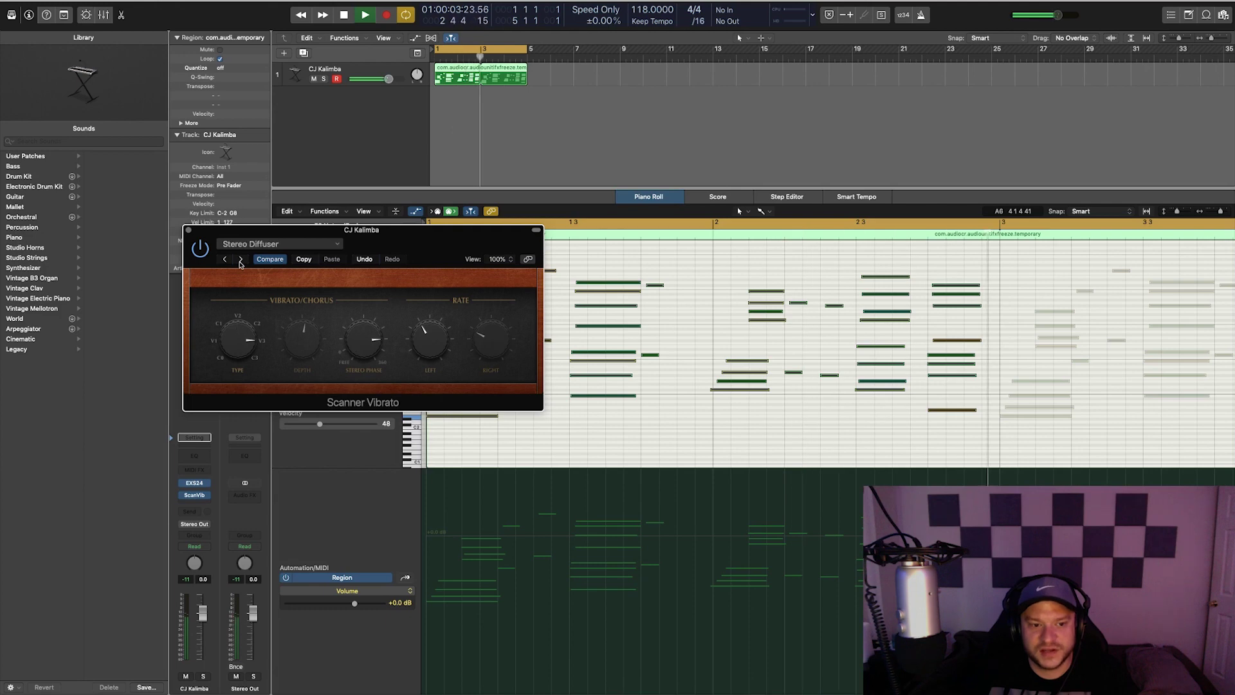
left_click(240, 259)
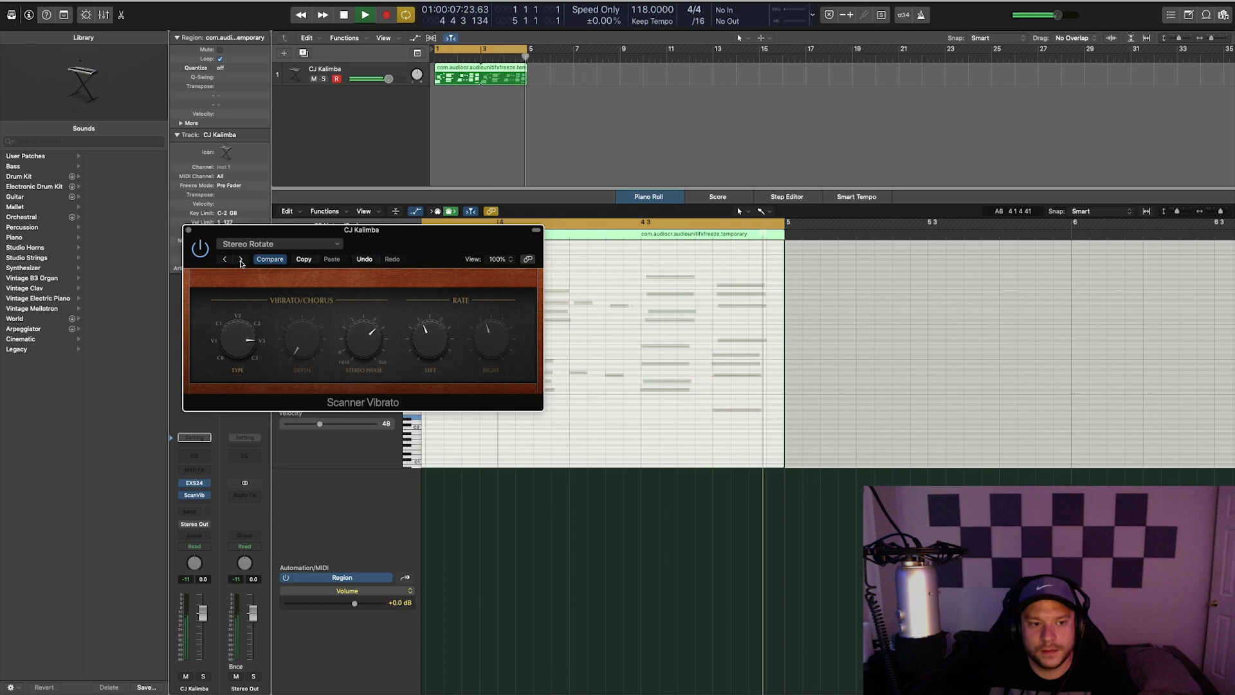
left_click(241, 259)
left_click(241, 259)
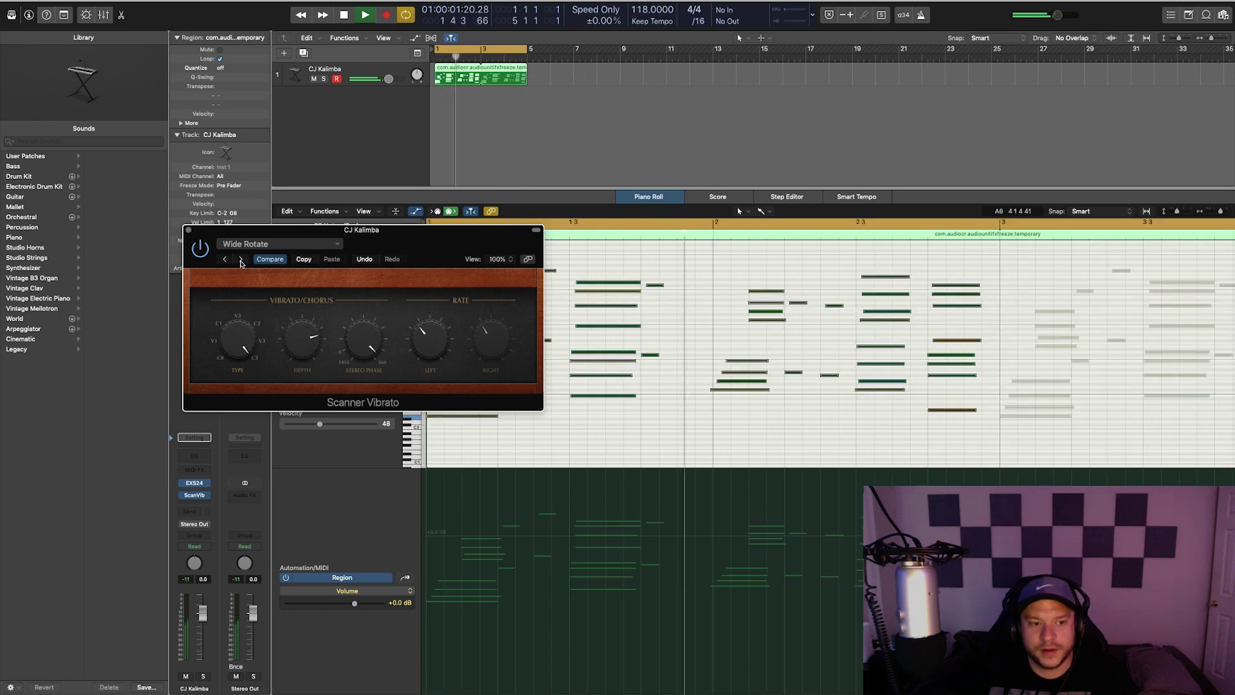
left_click(241, 260)
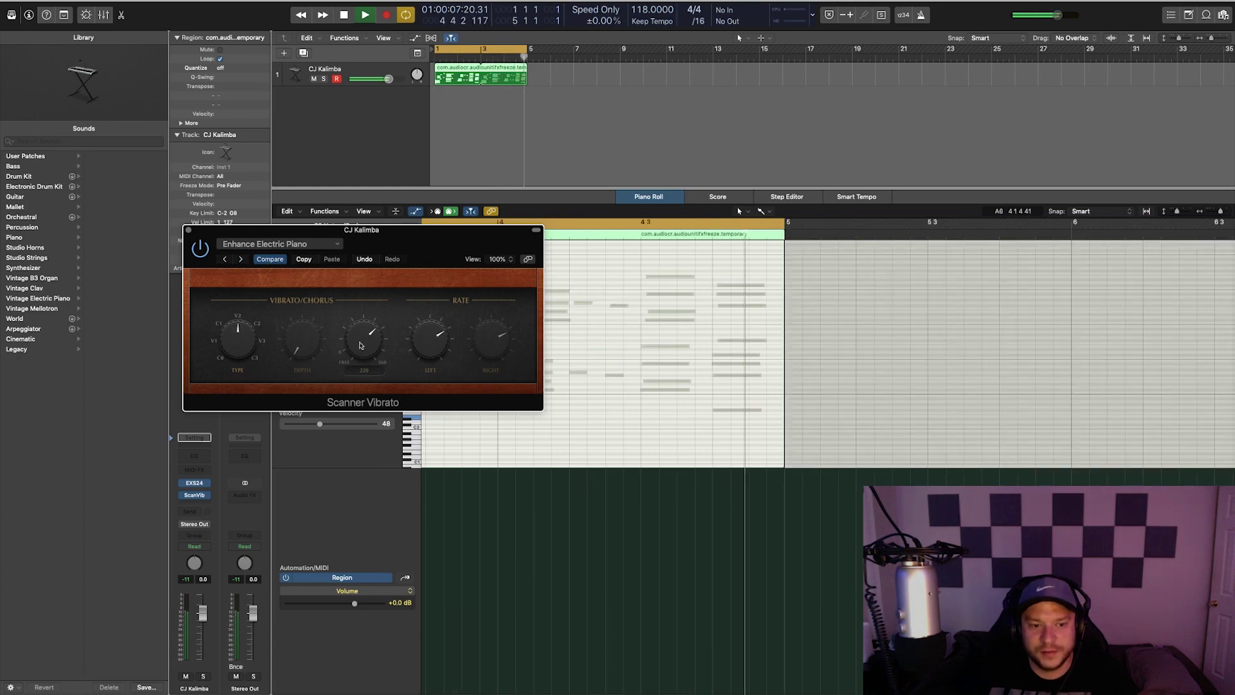
Insert a stereo Rotor Cabinet on the Kalimba channel after the Scanner Vibrato.
left_click(206, 504)
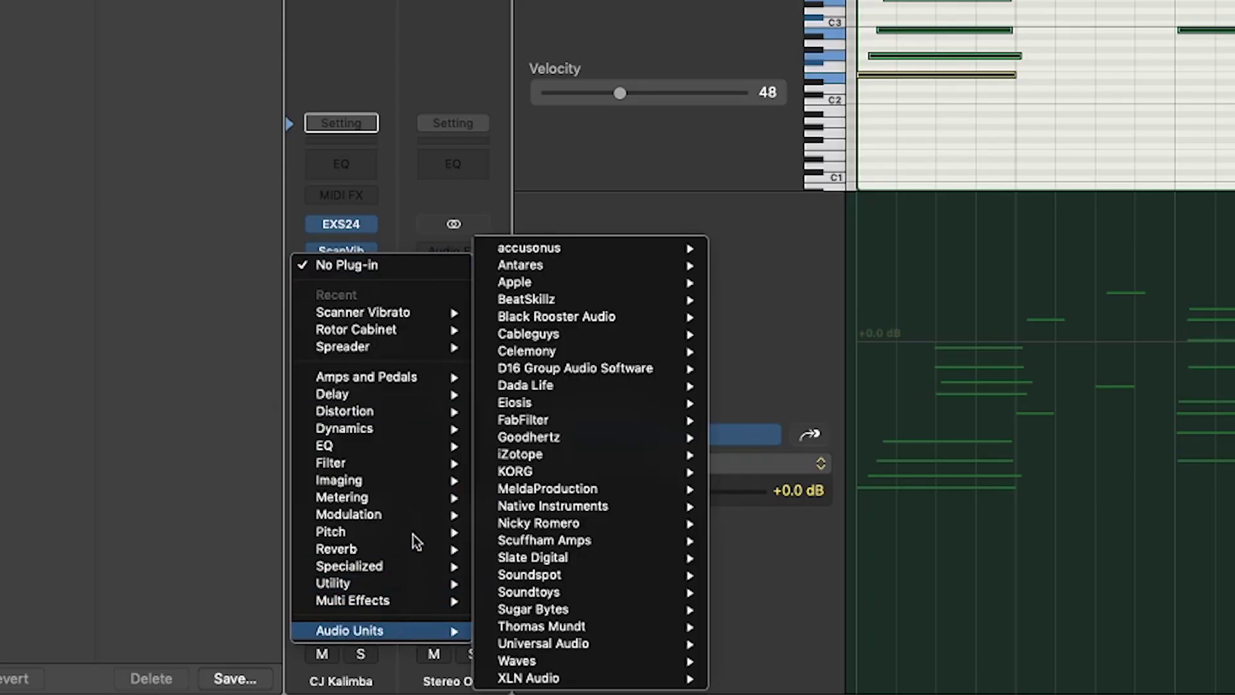
mouse_move(389, 514)
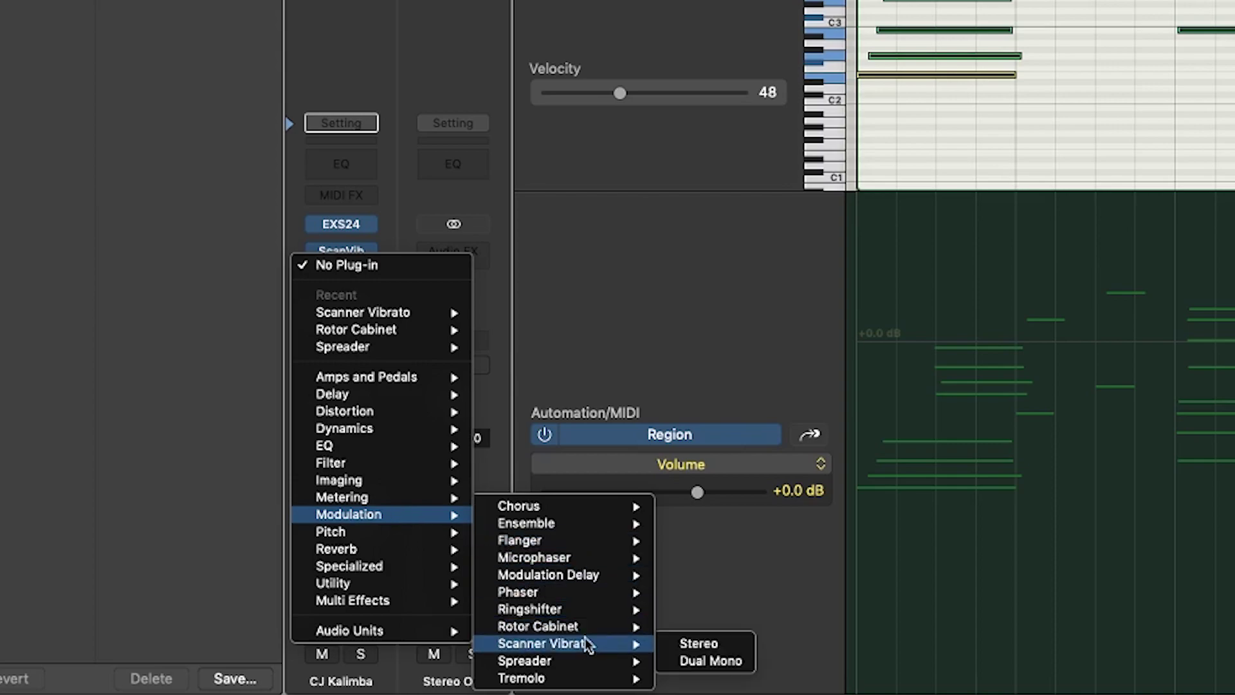
mouse_move(637, 628)
left_click(714, 630)
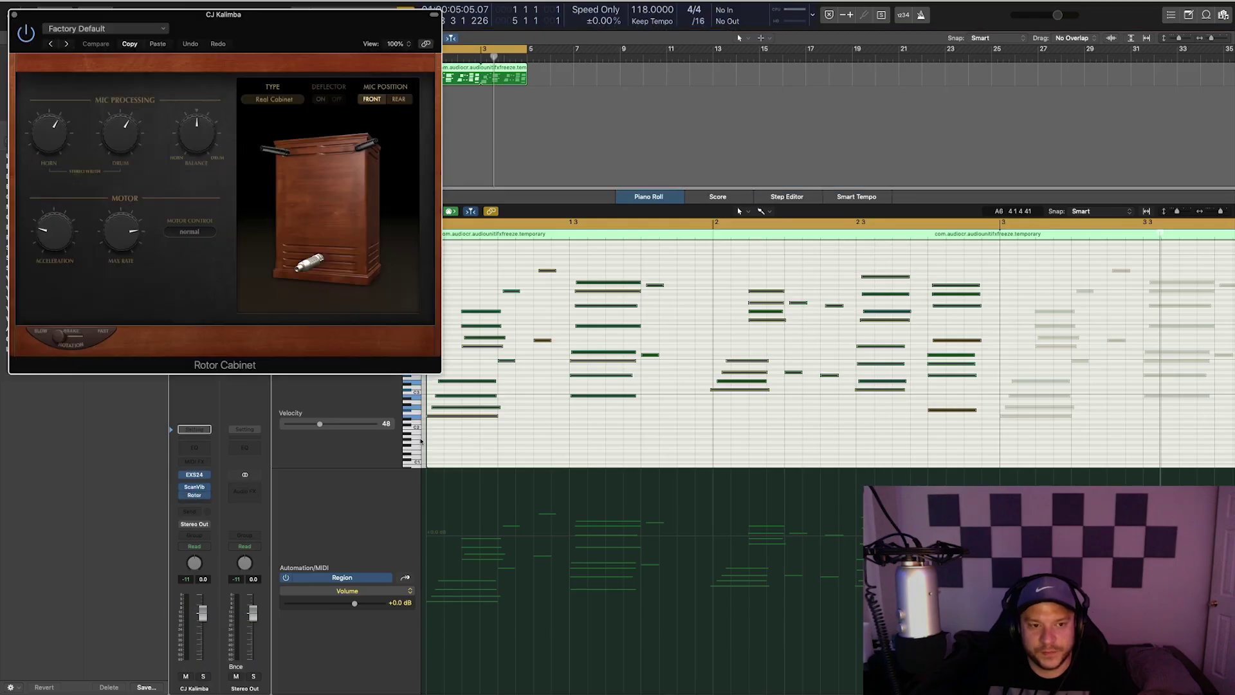
Try the Drums Motion preset, load Electric Piano, and raise the motor acceleration.
left_click_drag(254, 32, 548, 195)
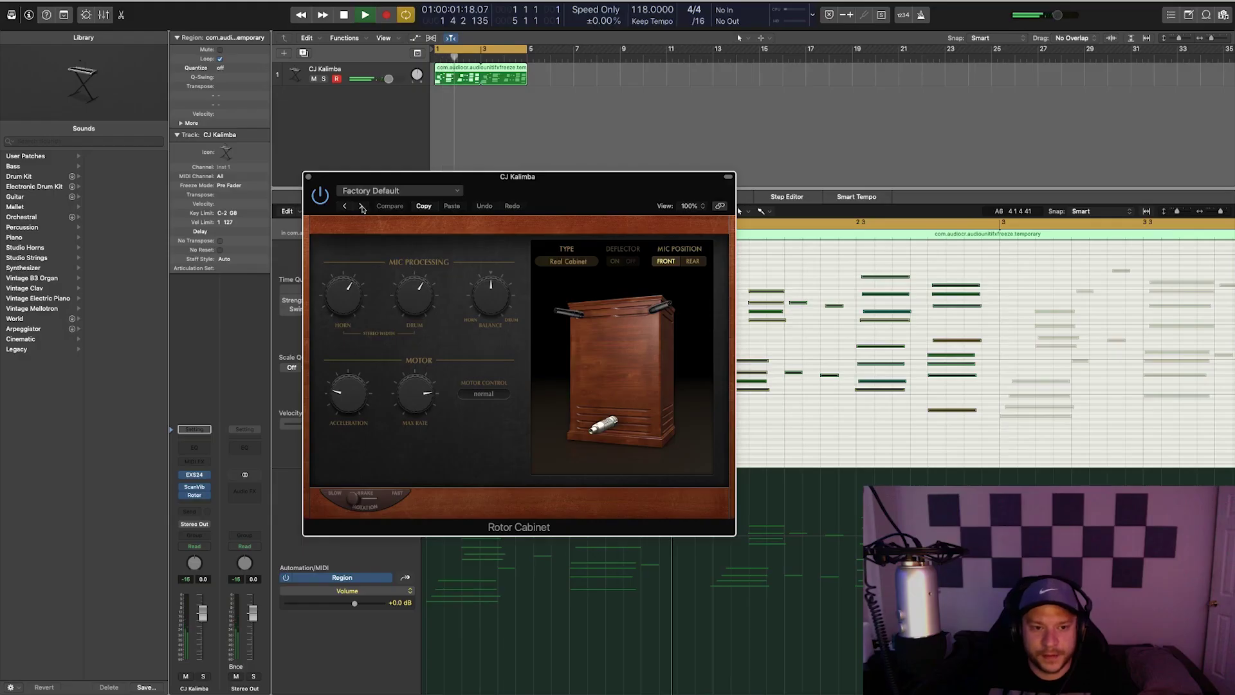
left_click(361, 207)
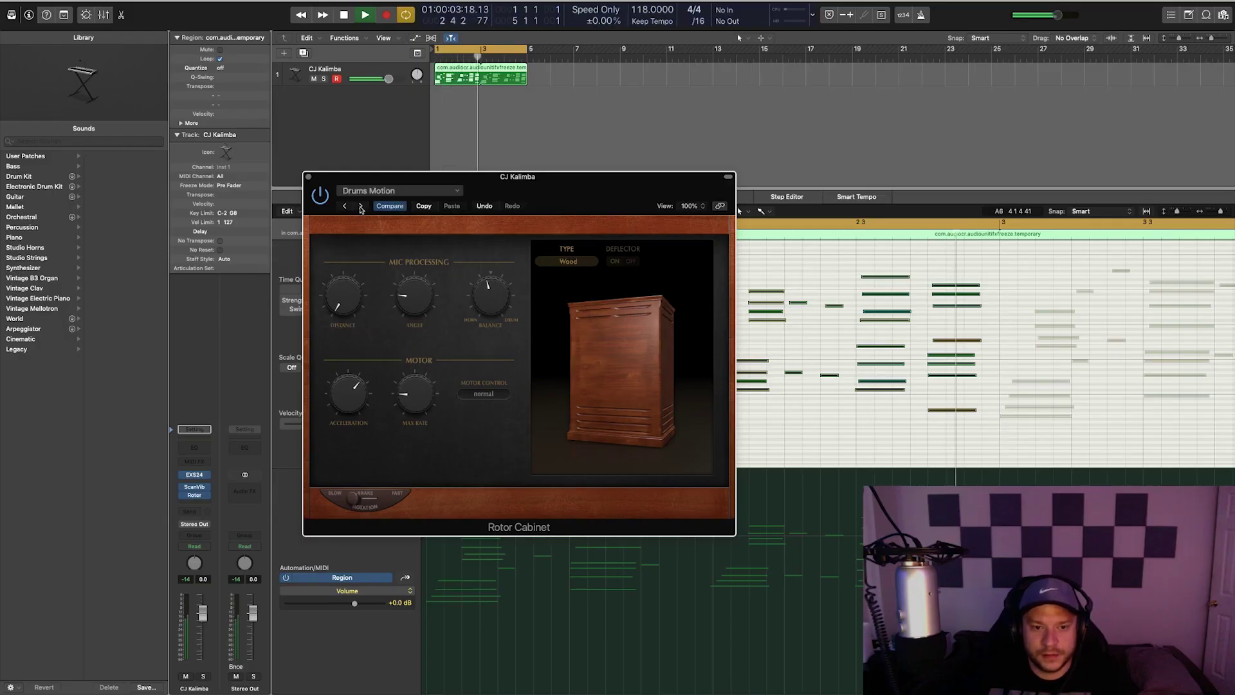
left_click(361, 207)
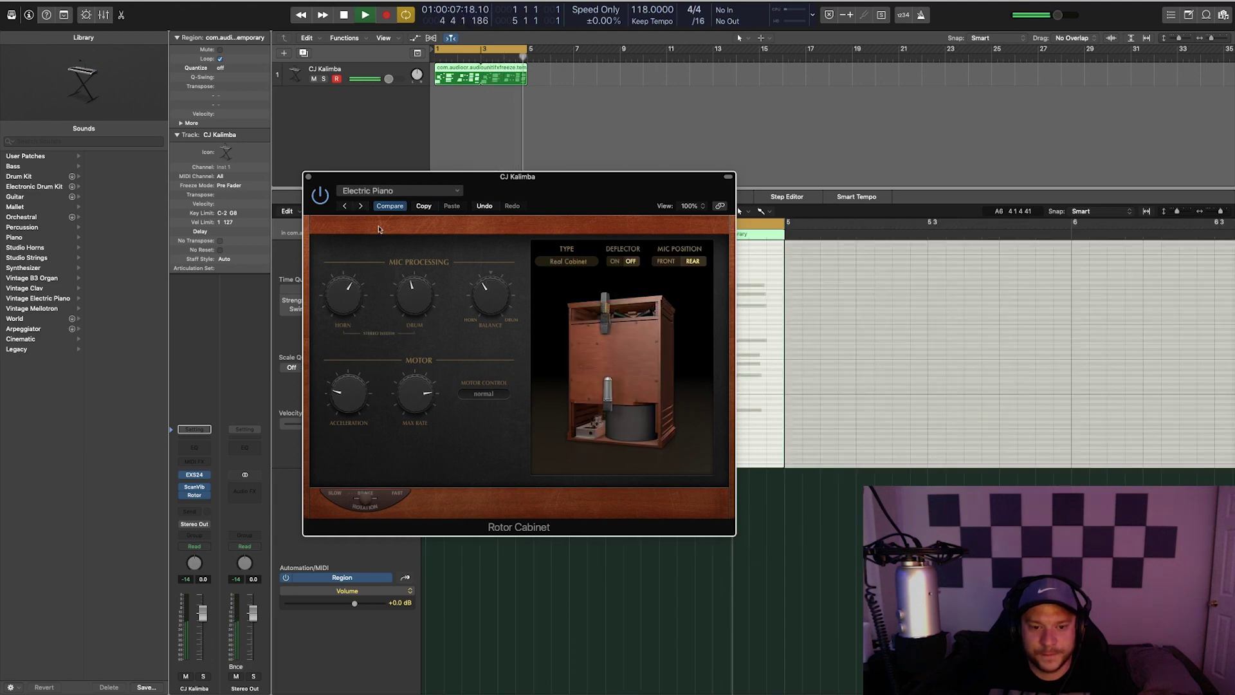
left_click_drag(343, 394, 343, 384)
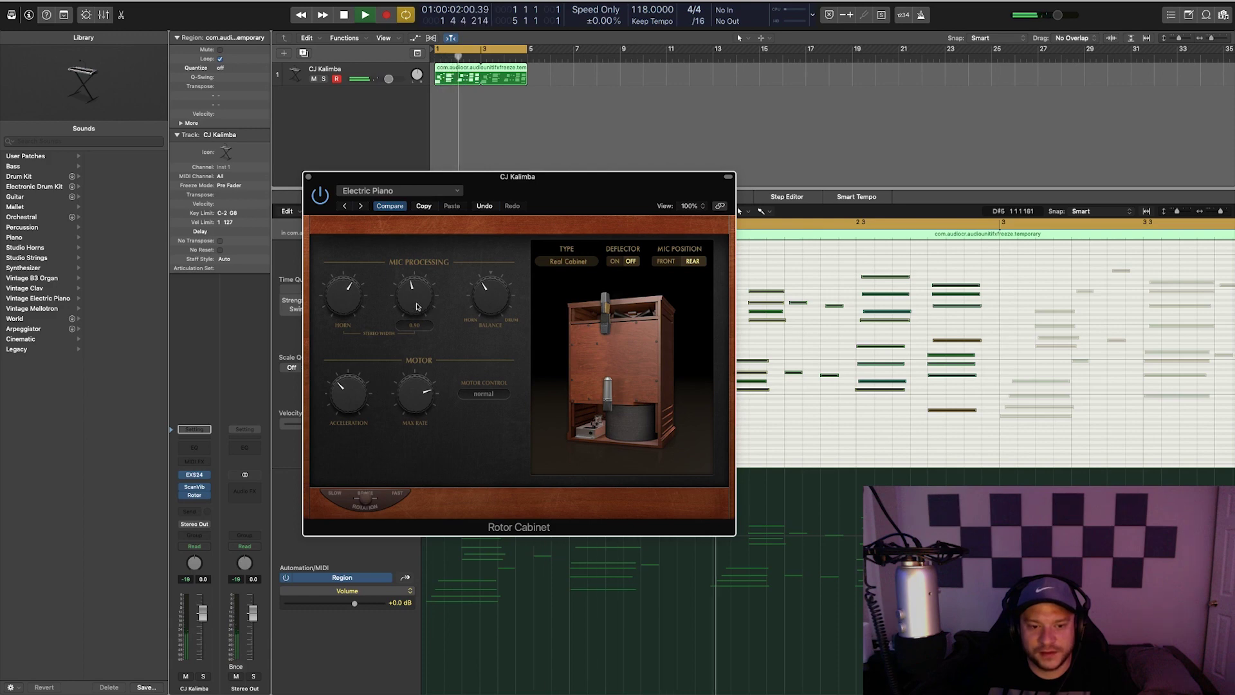
Widen the rotor's stereo spread and audition the Wood, Proline, Single and Split cabinets.
left_click_drag(417, 307, 408, 288)
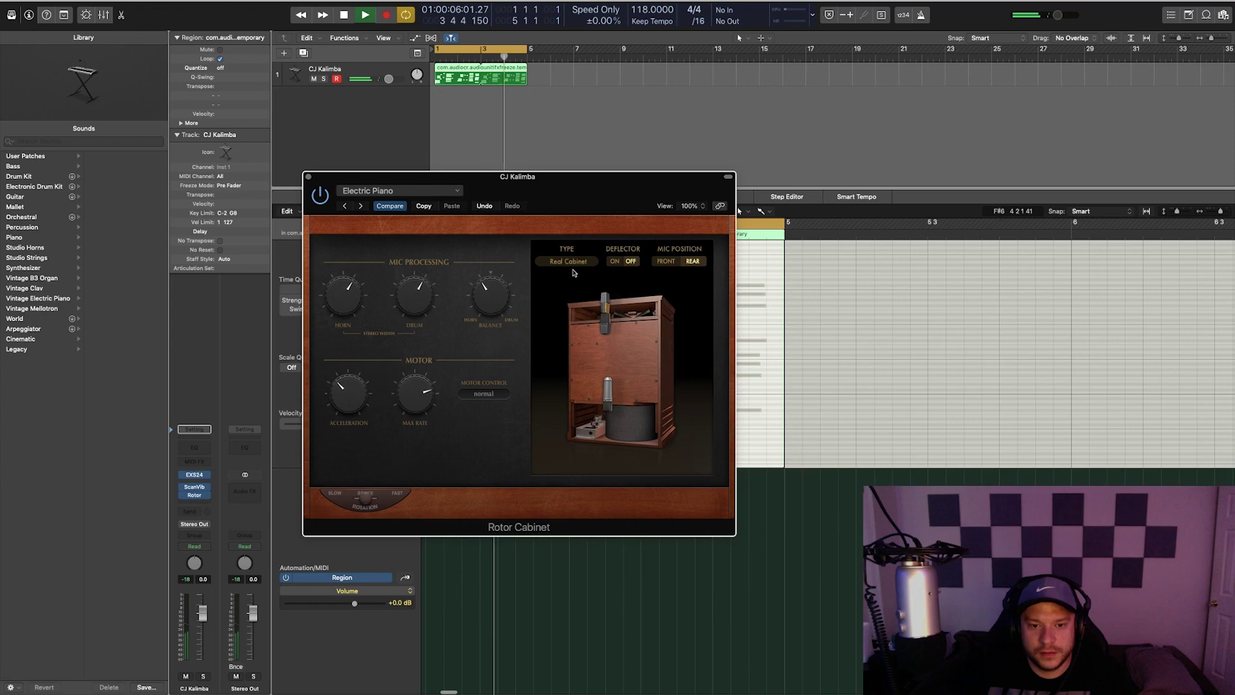
left_click(570, 262)
left_click(576, 275)
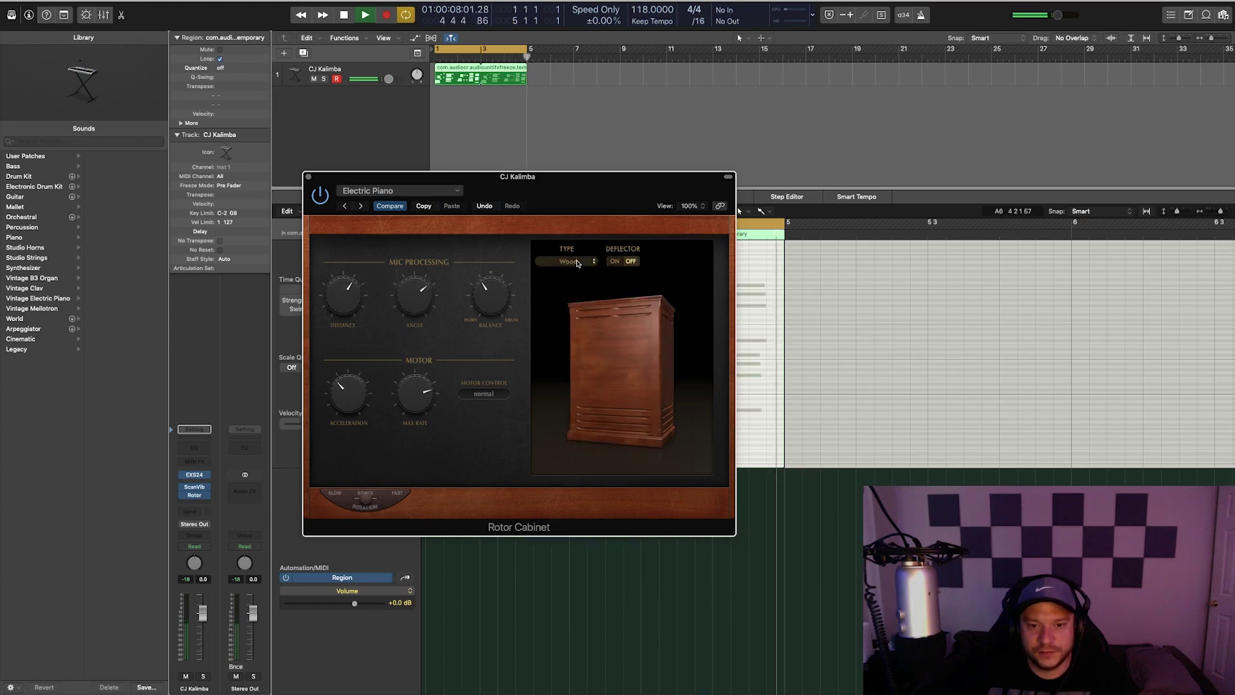
left_click(577, 262)
left_click(575, 272)
left_click(572, 261)
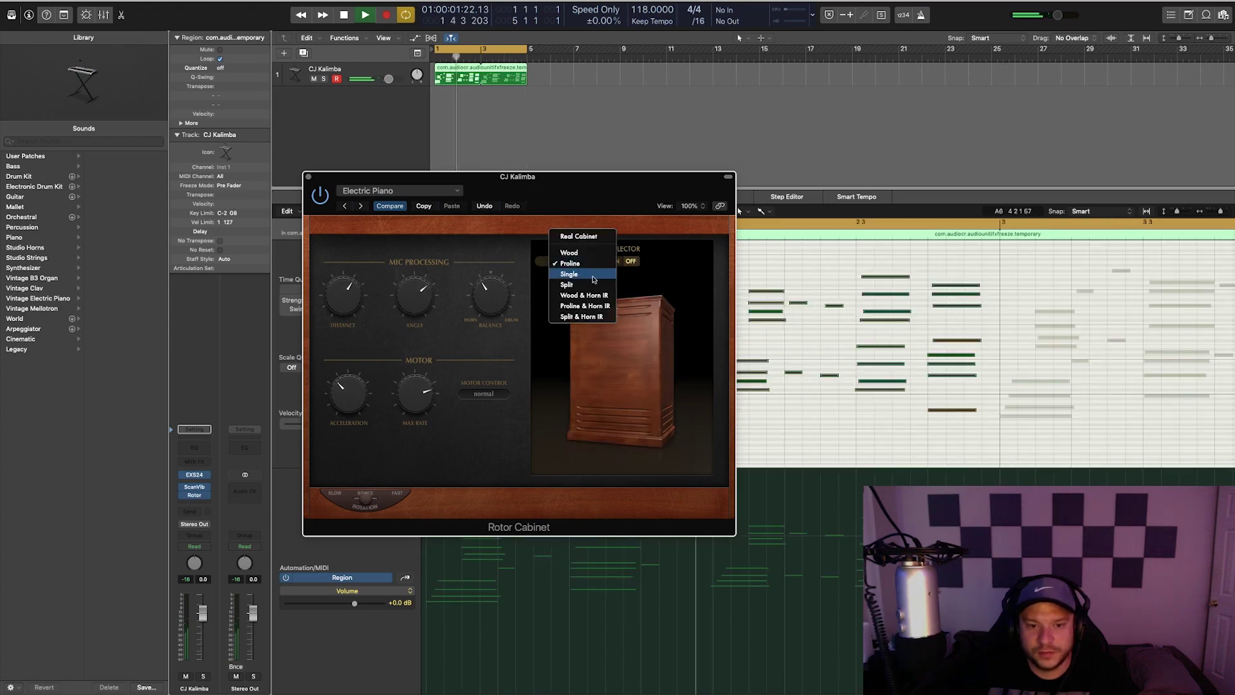
left_click(592, 277)
left_click(583, 263)
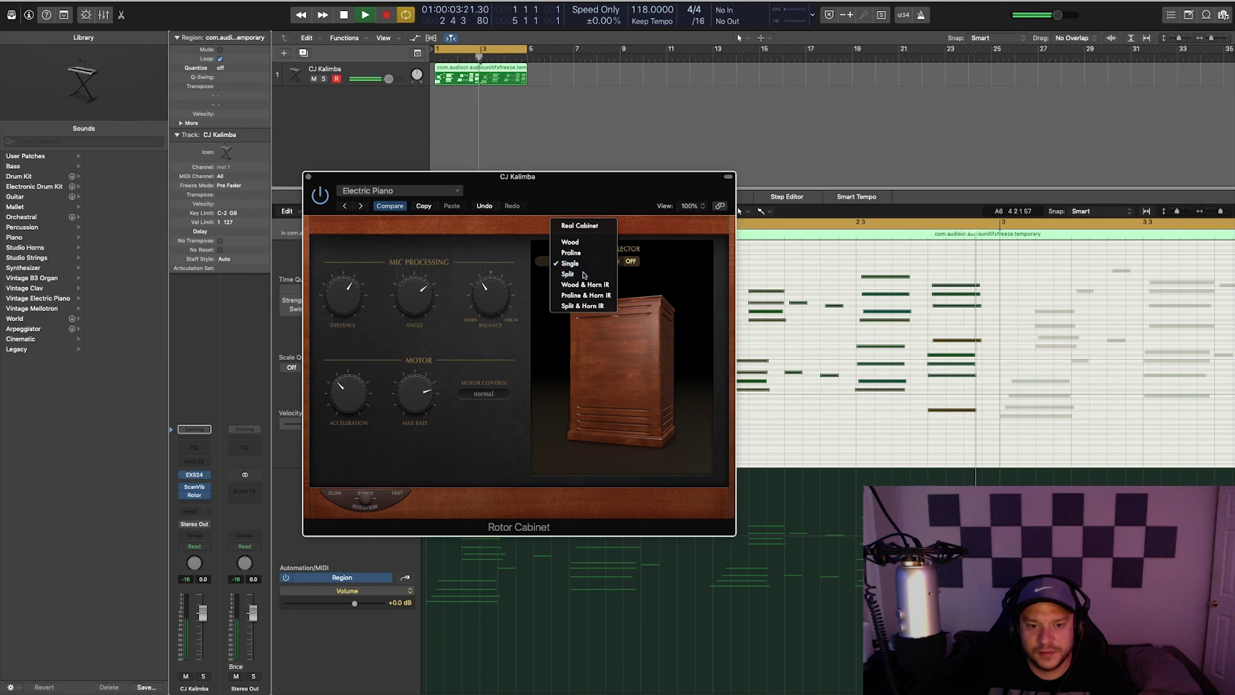
left_click(584, 274)
Audition the Wood & Horn IR, Proline & Horn IR and Split & Horn IR cabinets.
left_click(581, 263)
left_click(581, 272)
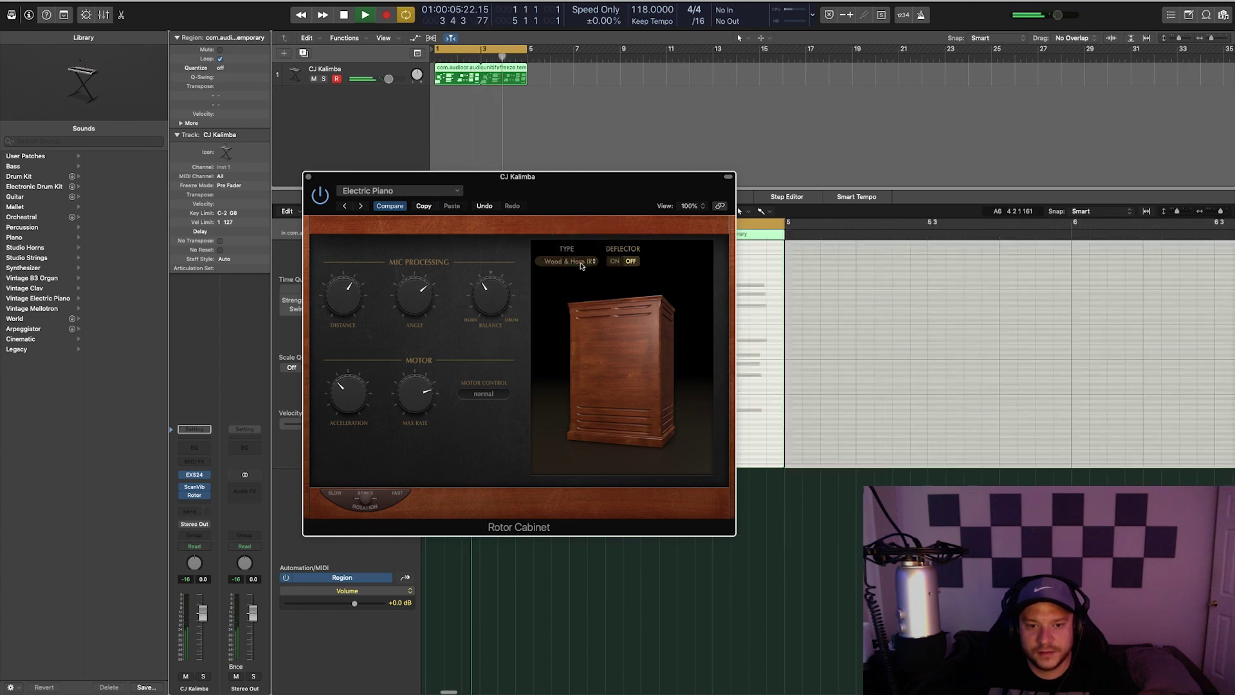
left_click(583, 264)
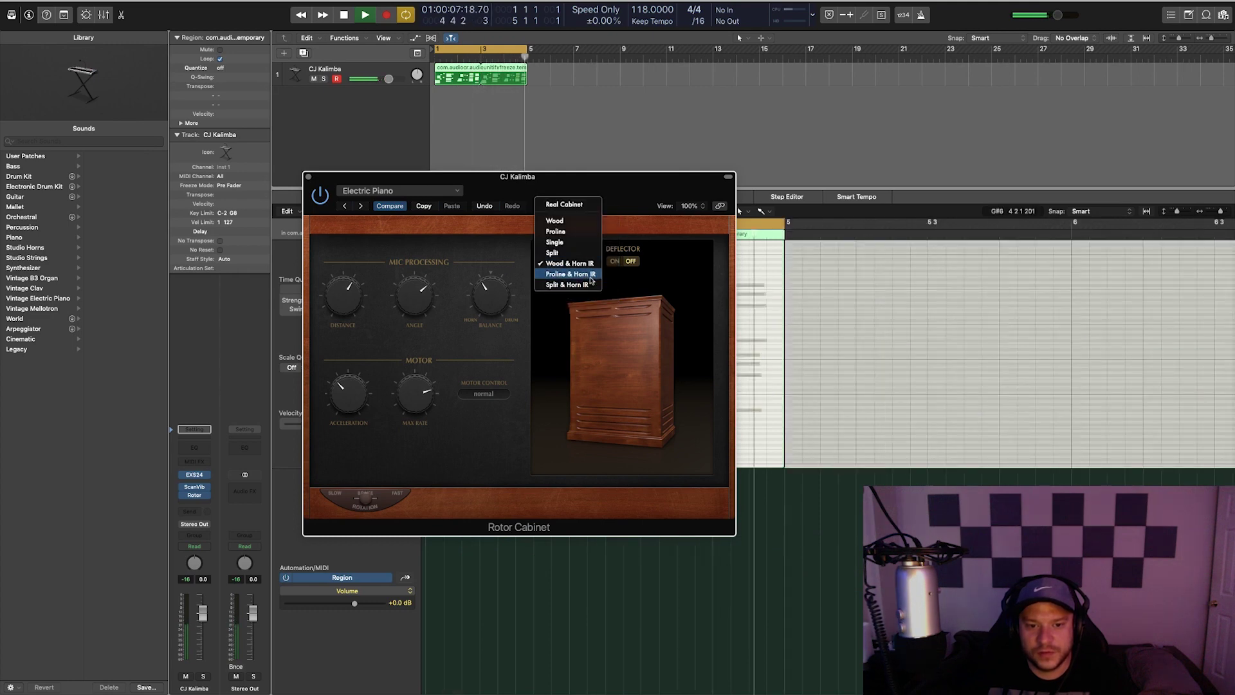
left_click(576, 274)
left_click(575, 264)
left_click(582, 274)
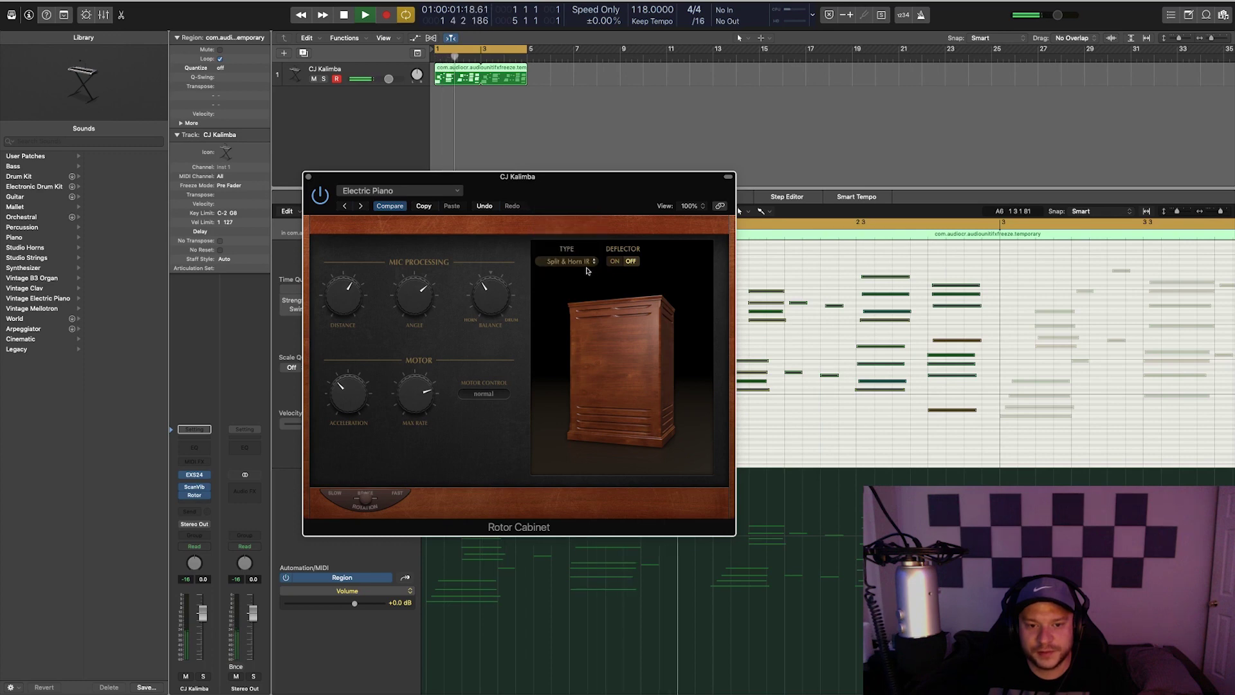
Return to Real Cabinet and switch the mics to Front, then back to Rear.
left_click(584, 264)
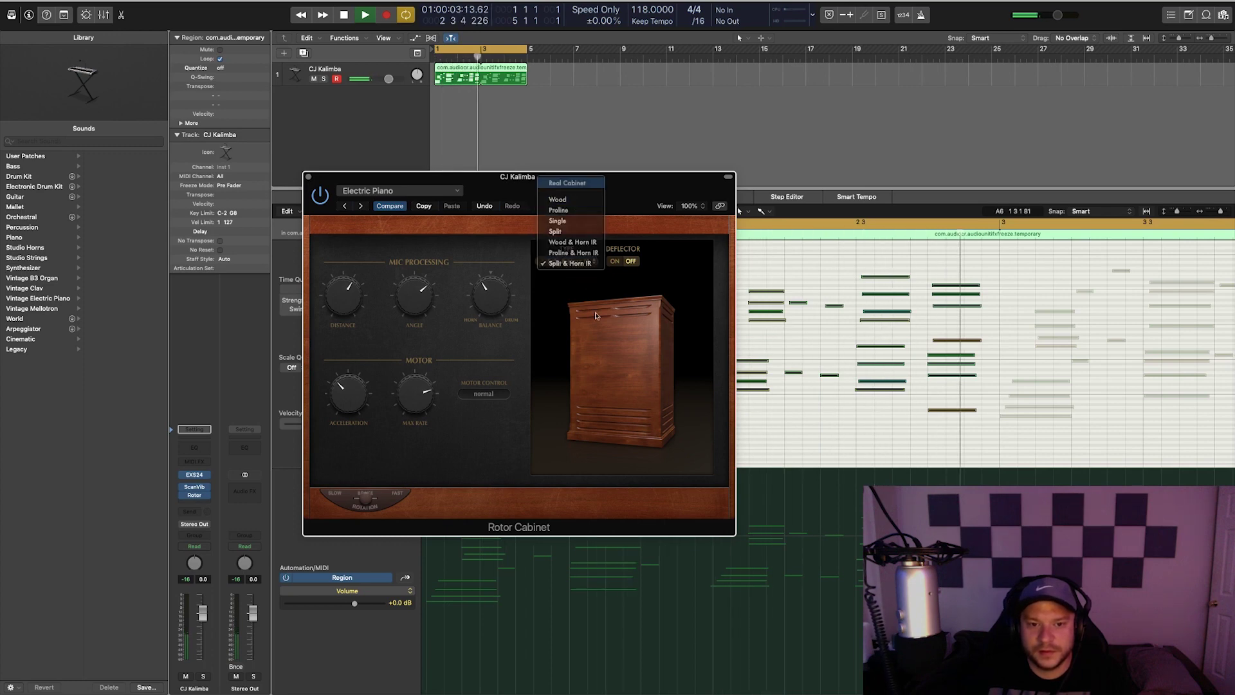
left_click(567, 183)
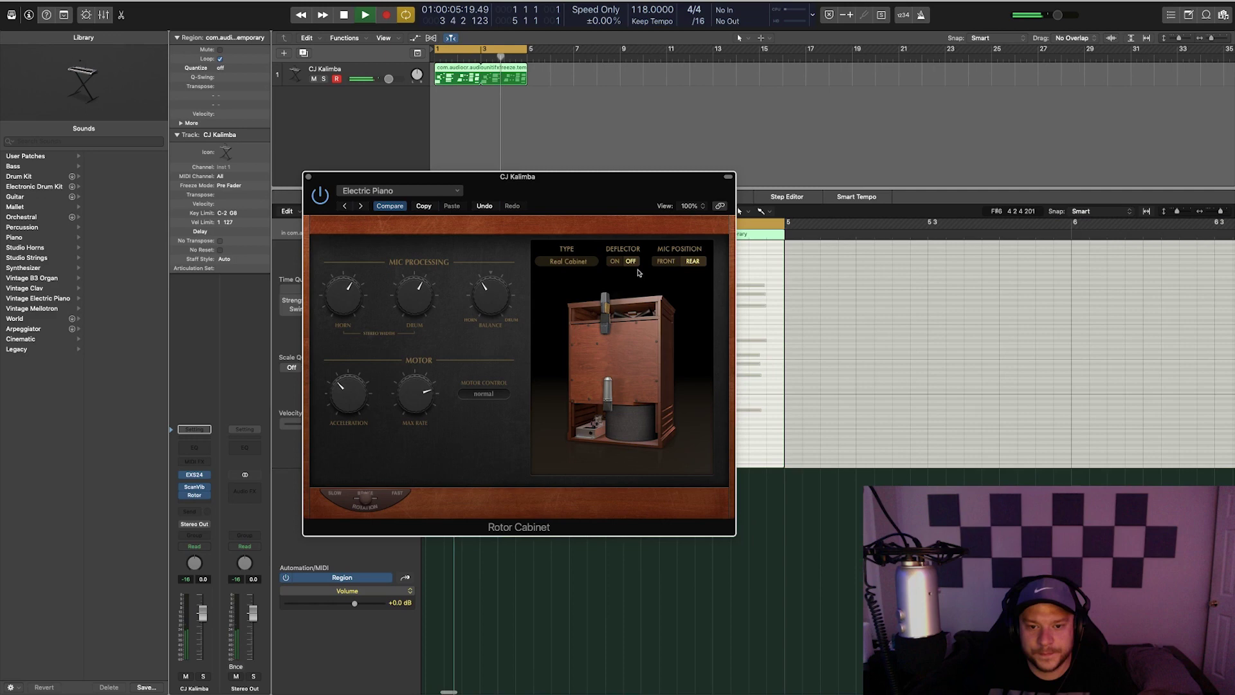
left_click(666, 262)
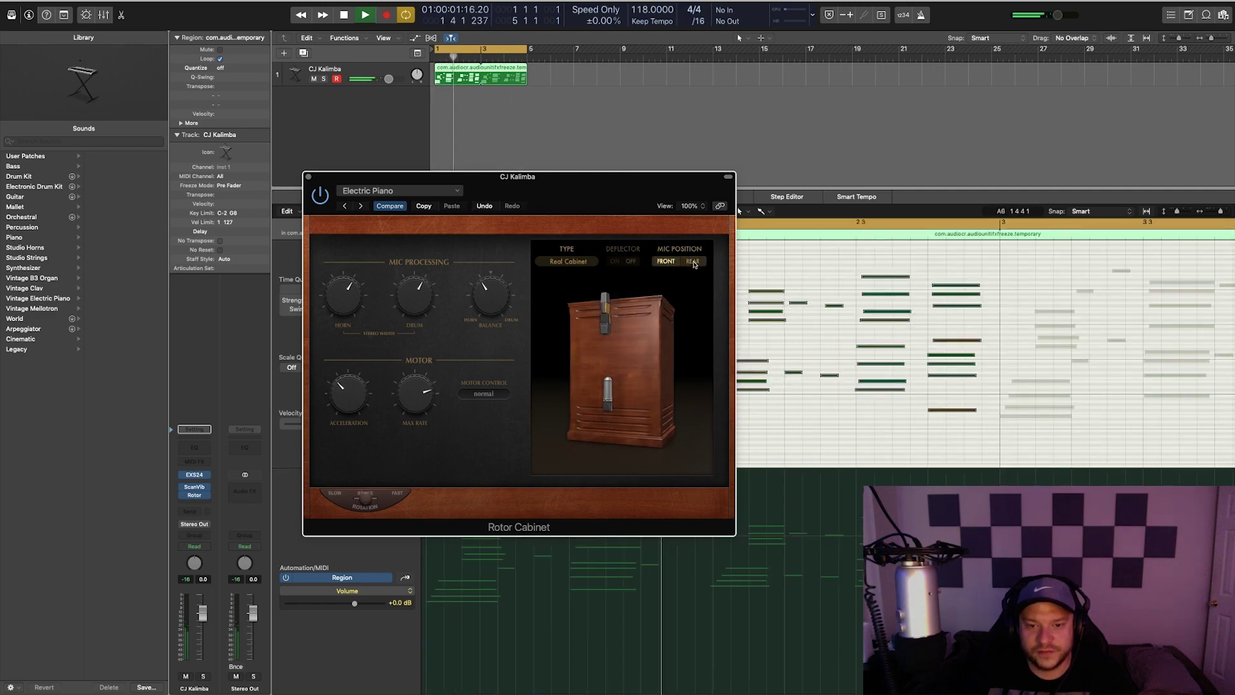
left_click(692, 261)
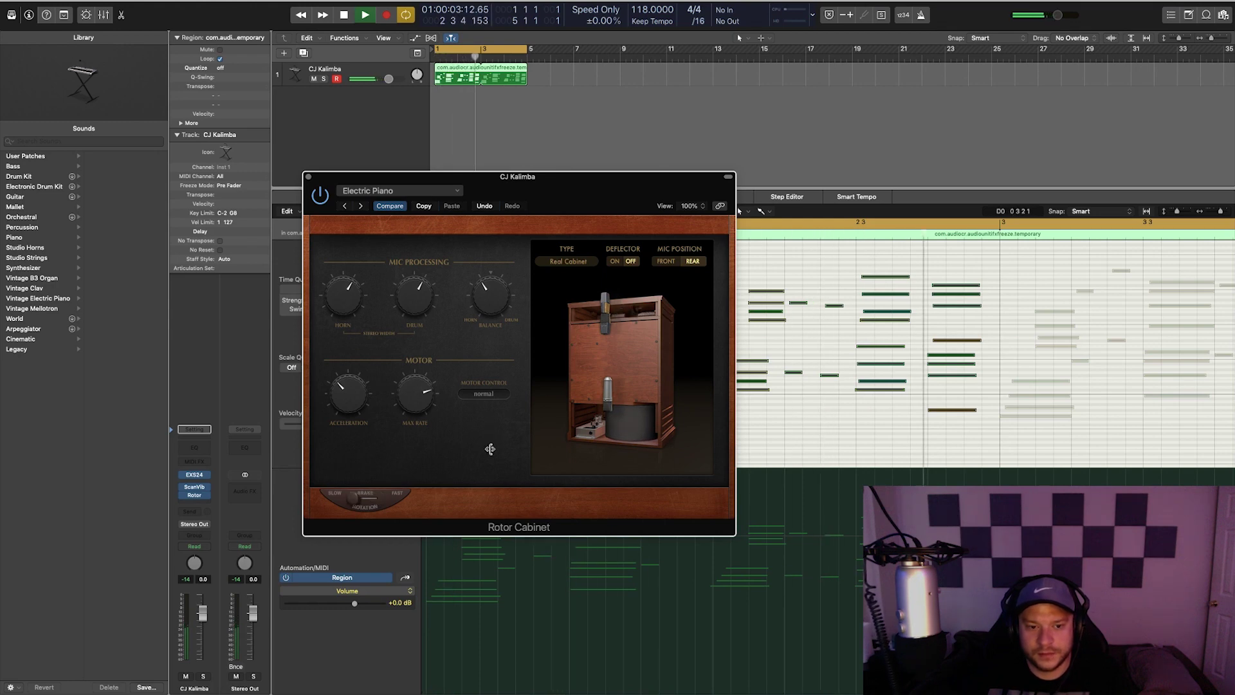
Stop playback and bounce the Kalimba region in place to a new track with Normalize On.
key("space")
key("v")
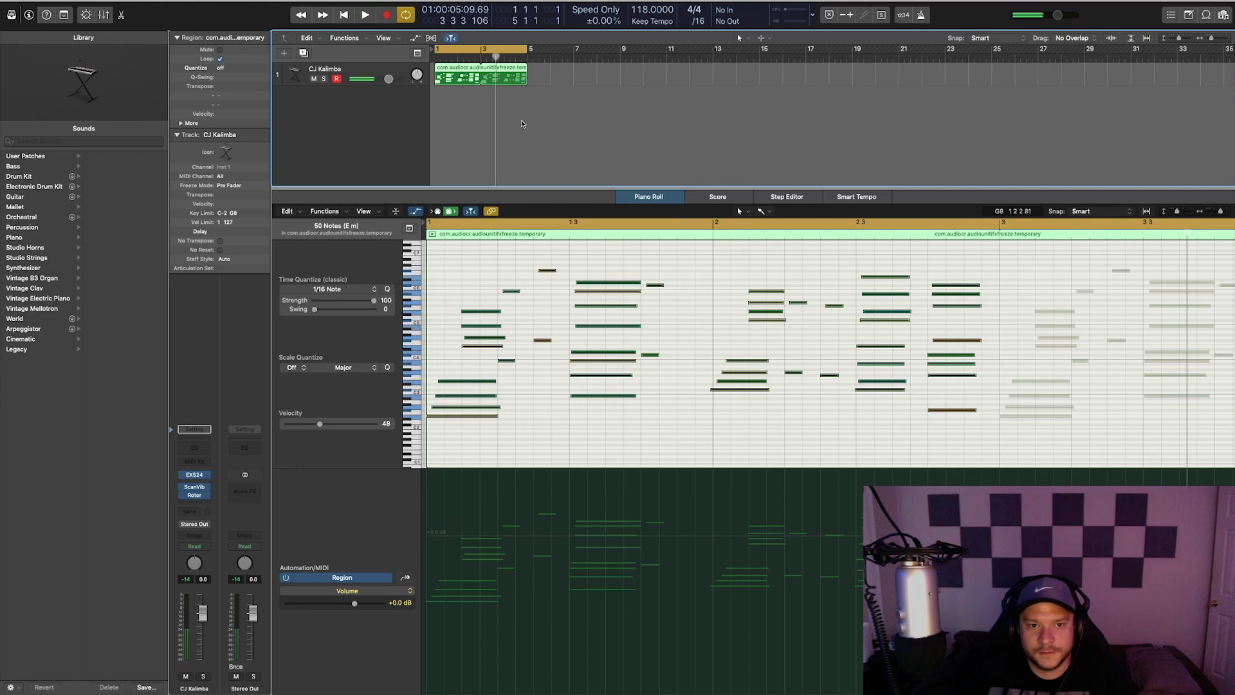
left_click(476, 112)
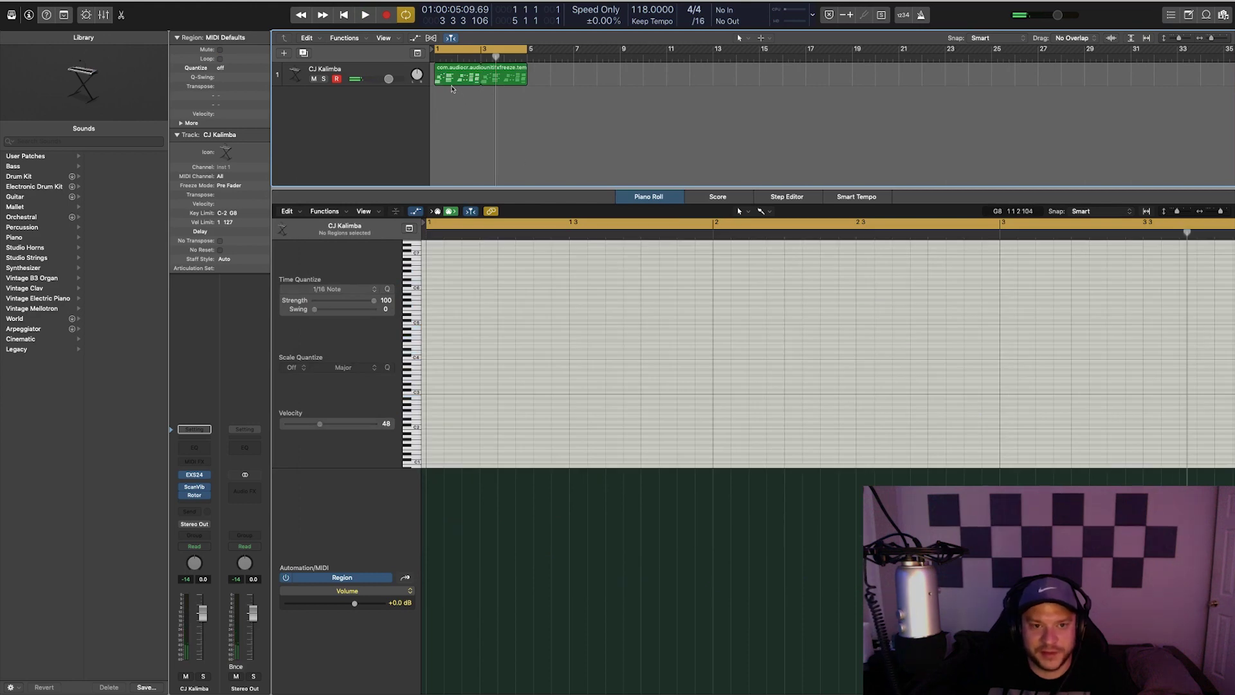
right_click(451, 83)
left_click(472, 89)
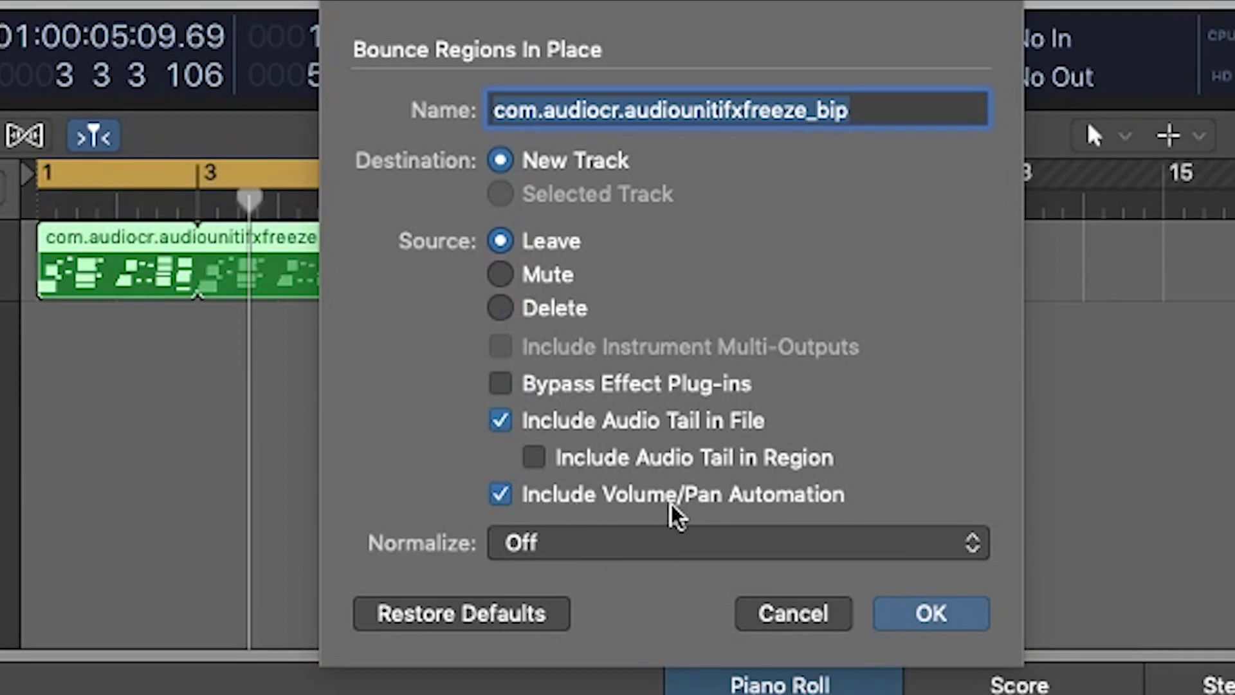
left_click(556, 552)
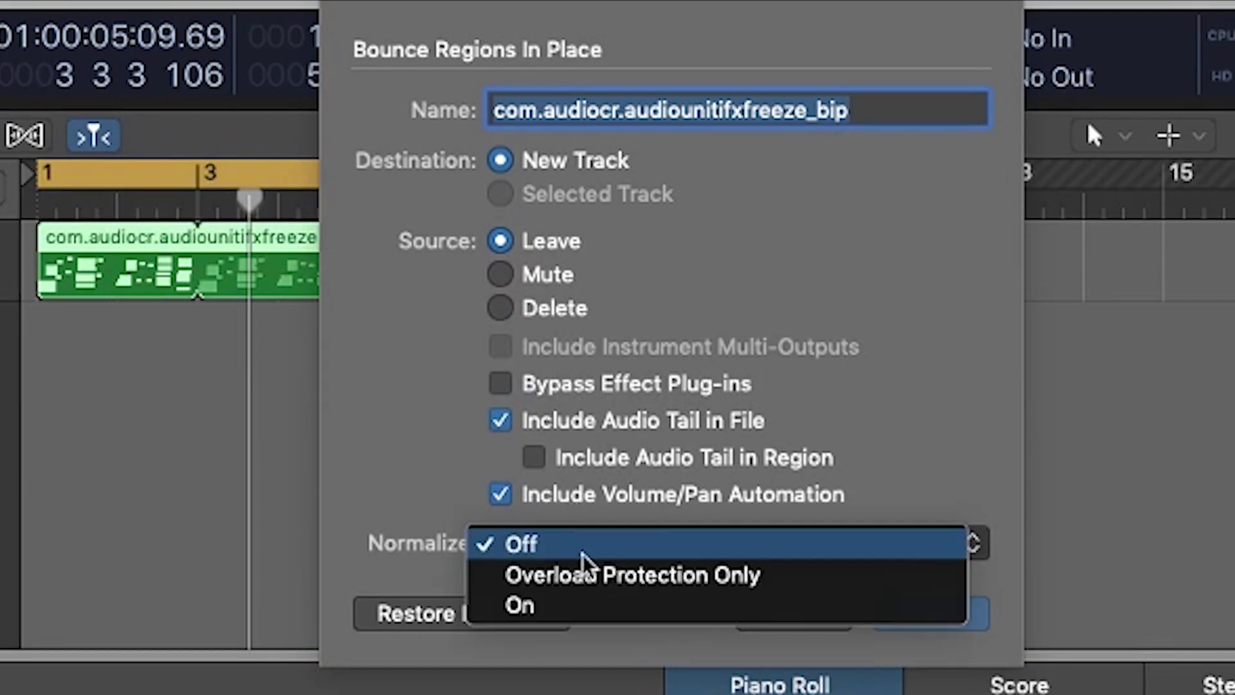
left_click(589, 619)
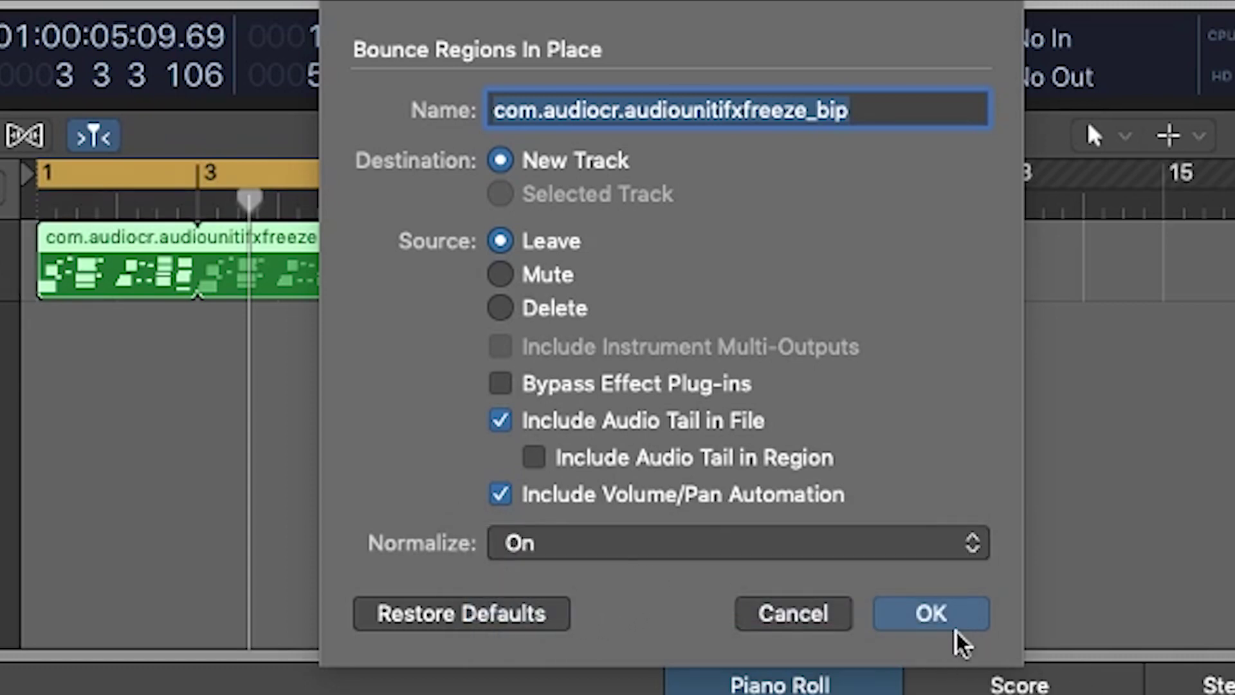
left_click(931, 613)
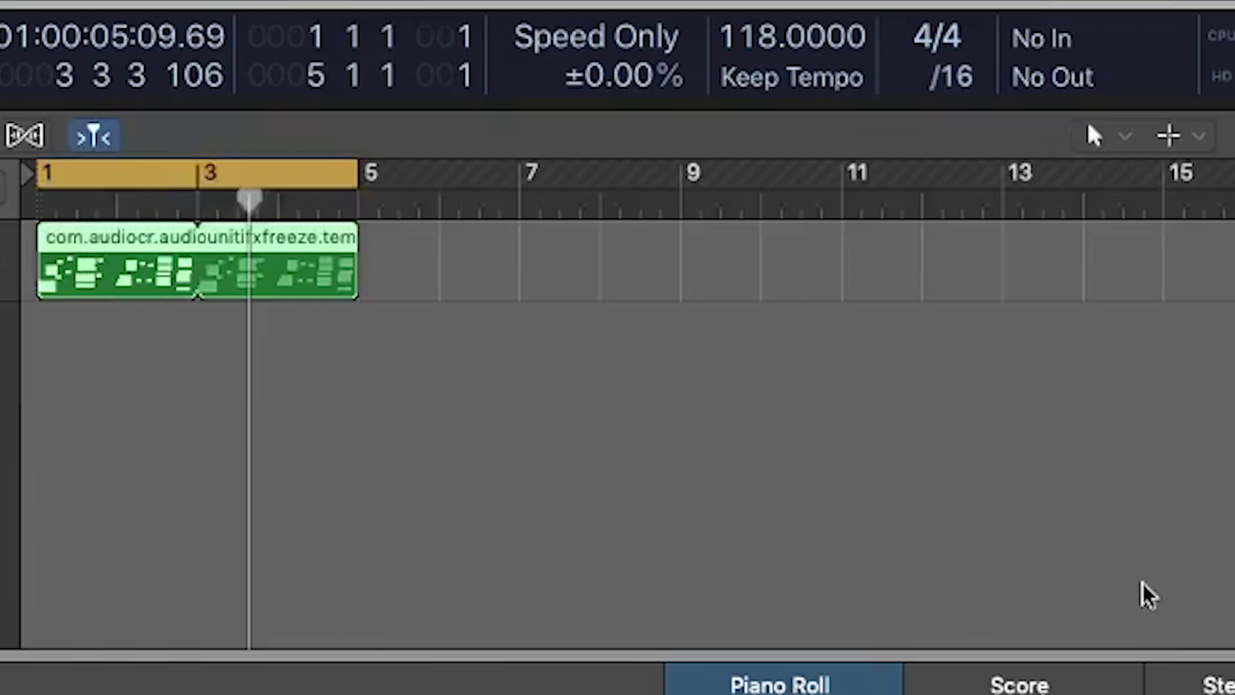
Solo the bounced track, start playback, and lower its volume to -1.2 dB.
left_click(0, 360)
key("space")
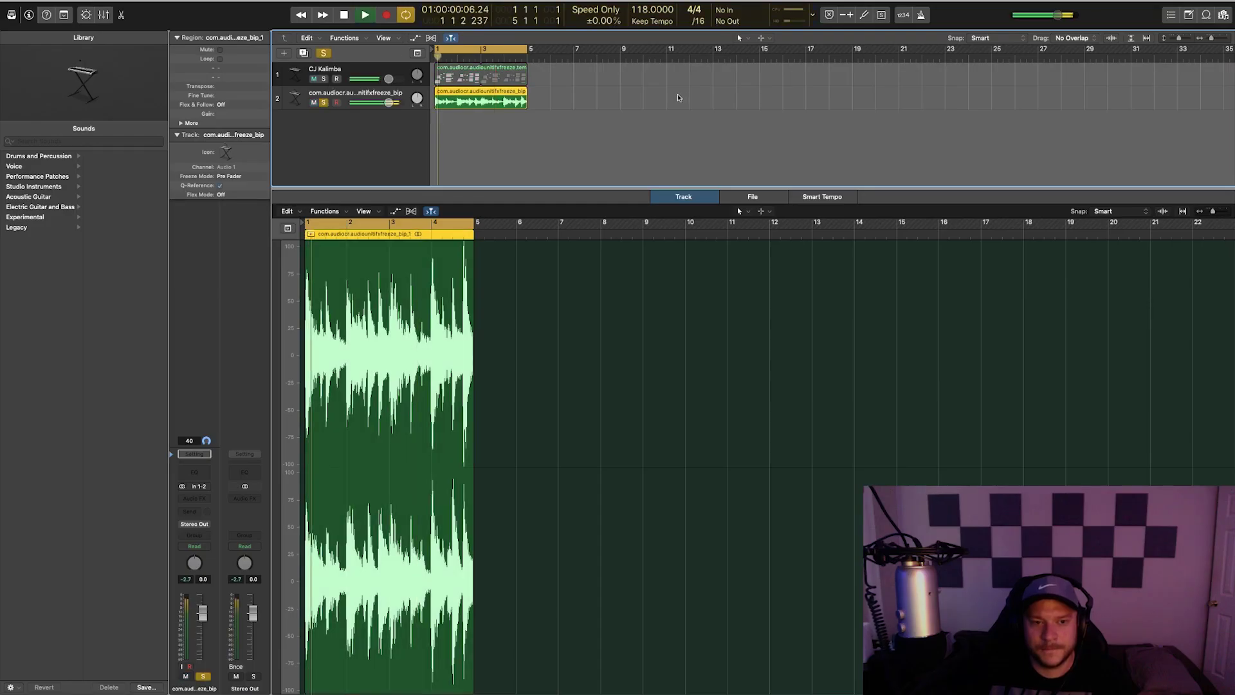
left_click_drag(388, 102, 379, 103)
Add a Channel EQ with a low cut at 160 Hz and a 10 dB dip at 1820 Hz.
left_click(195, 473)
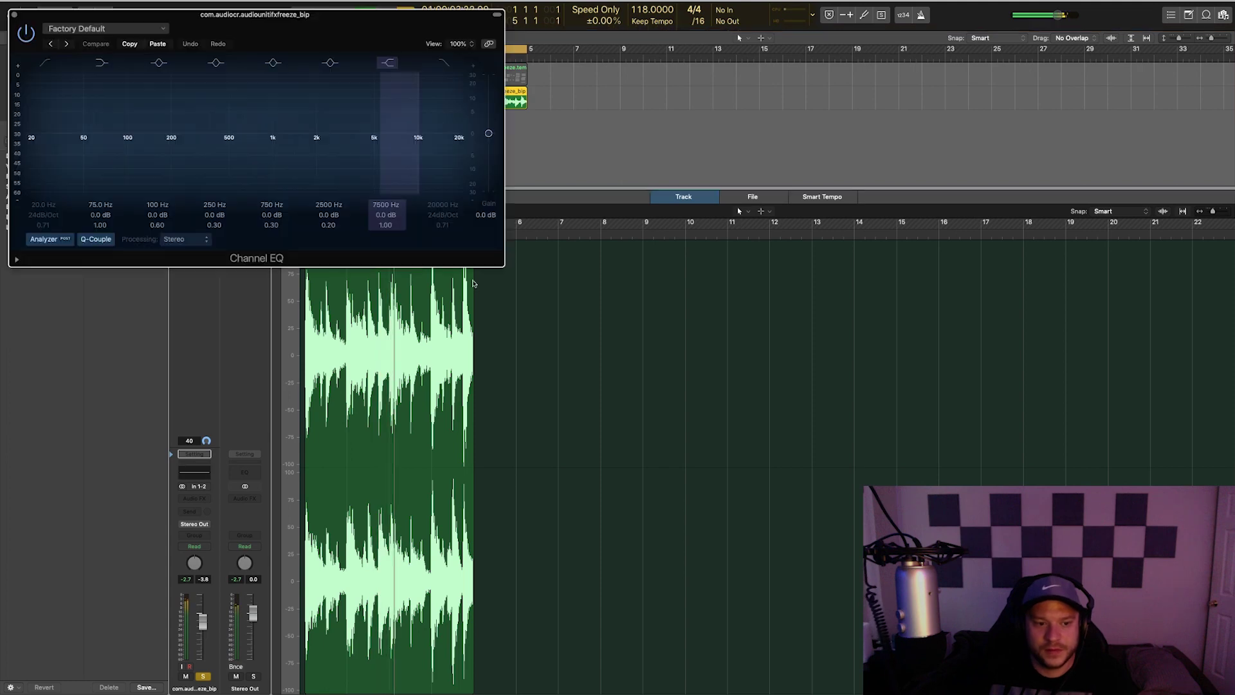
left_click_drag(34, 140, 158, 144)
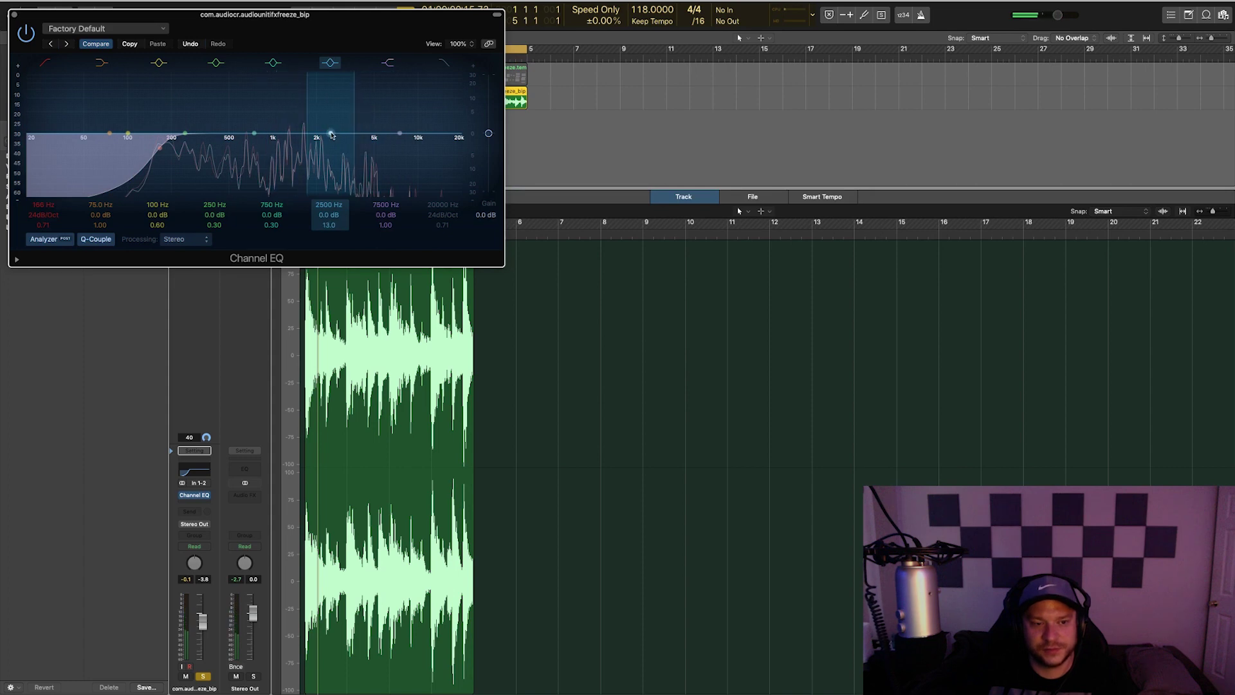
left_click_drag(341, 82, 360, 123)
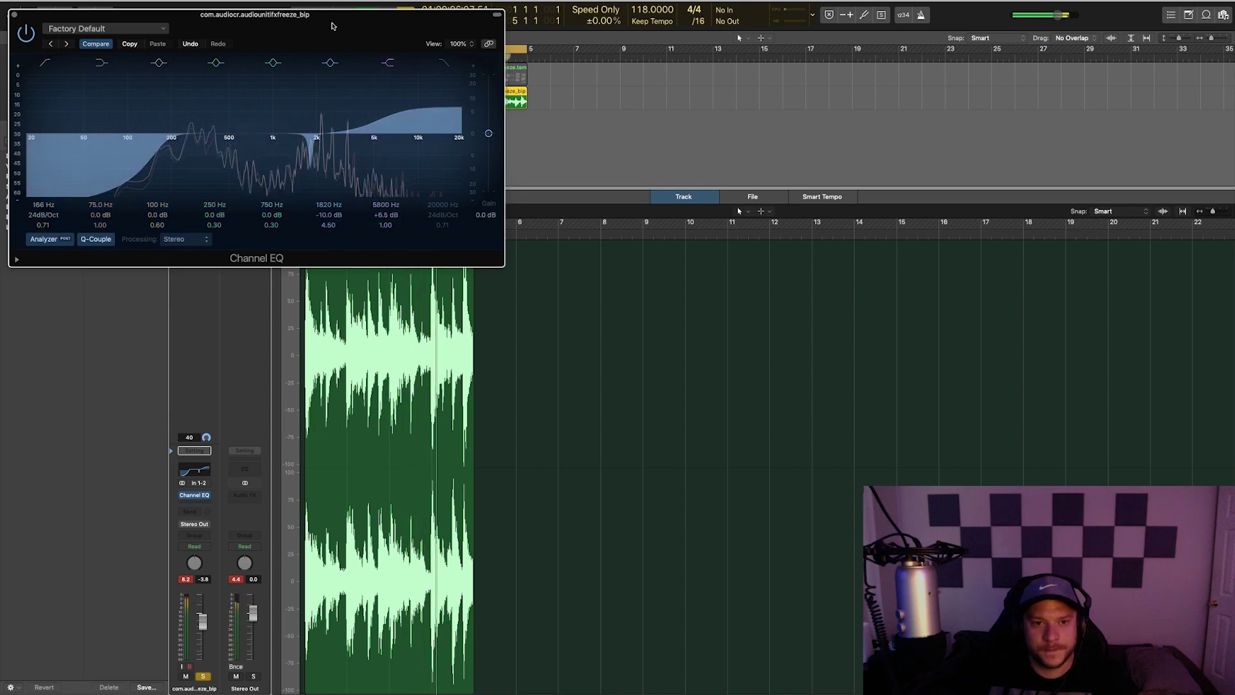
left_click_drag(332, 27, 817, 140)
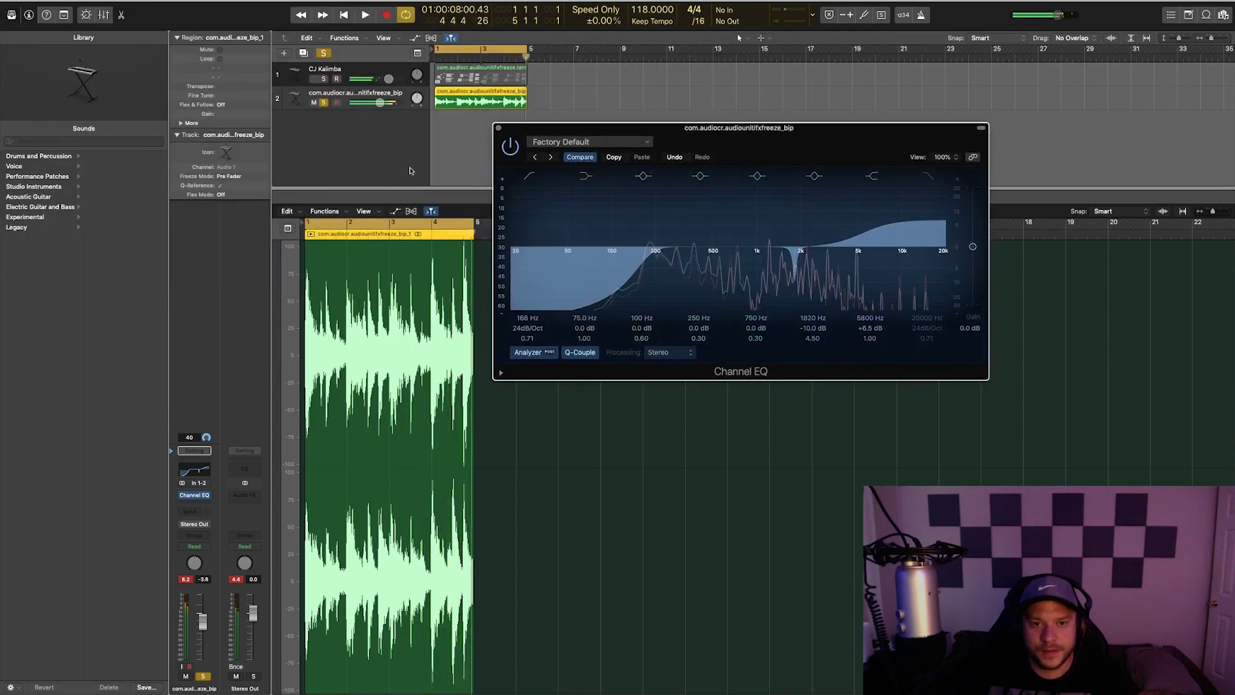